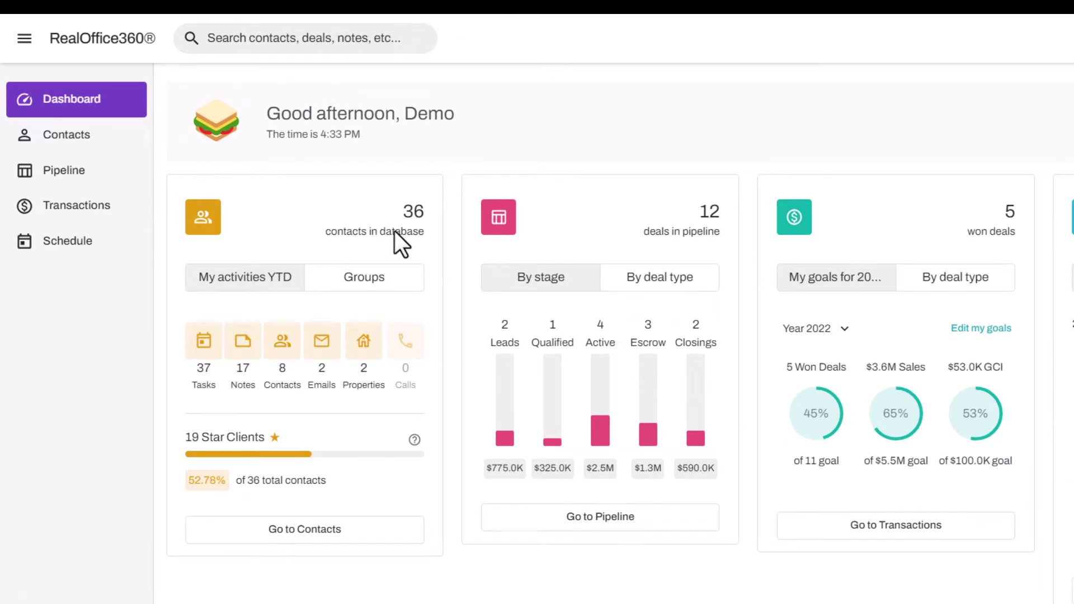
# Read the tooltips on the dashboard's won-deal and commission stats and the goal rings.
pyautogui.moveTo(303, 370)
pyautogui.moveTo(687, 477)
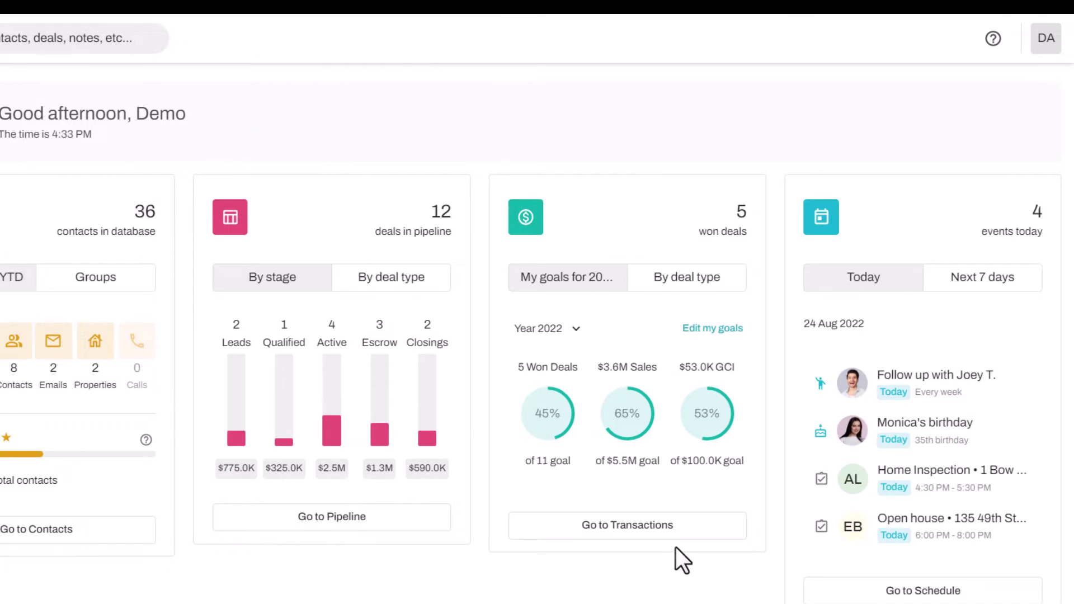
# Review the 2022 business goal's commission and average sale figures, then close without saving.
pyautogui.moveTo(541, 417)
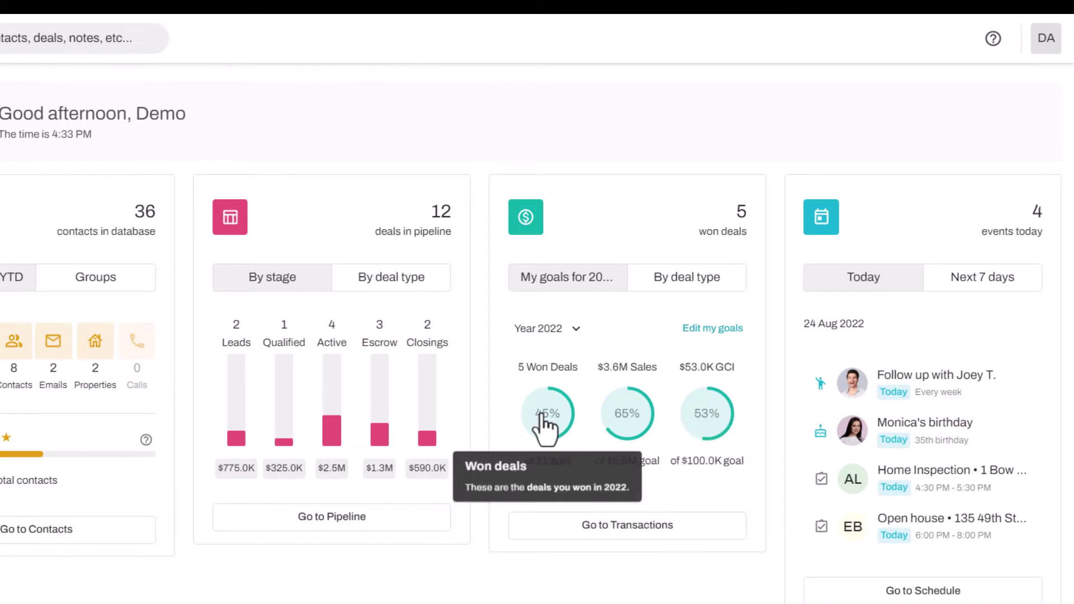
pyautogui.moveTo(709, 414)
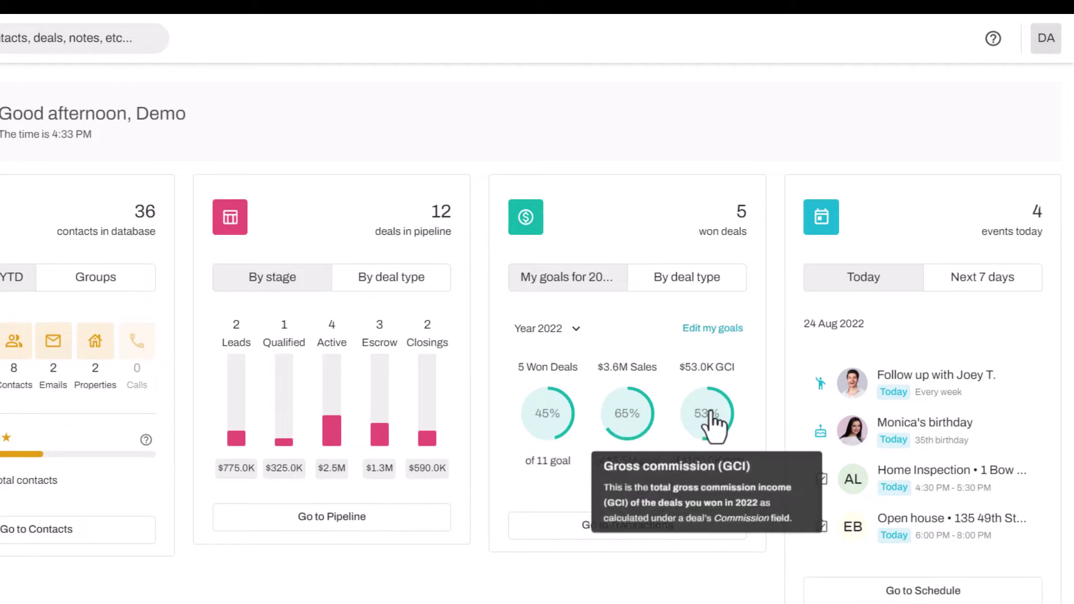
pyautogui.click(716, 328)
pyautogui.click(679, 380)
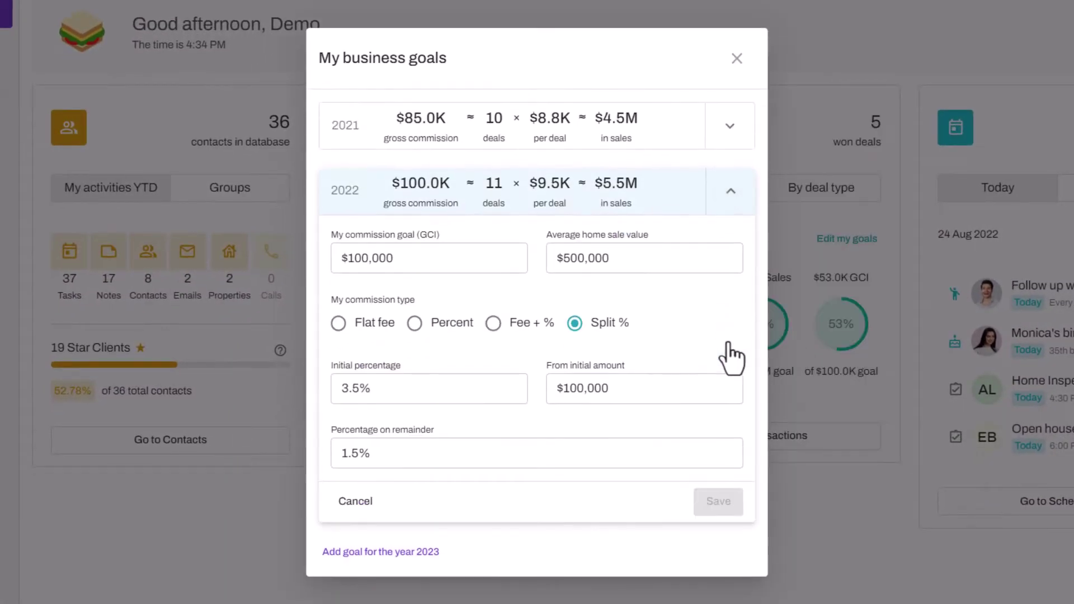
pyautogui.moveTo(414, 257); pyautogui.dragTo(317, 264)
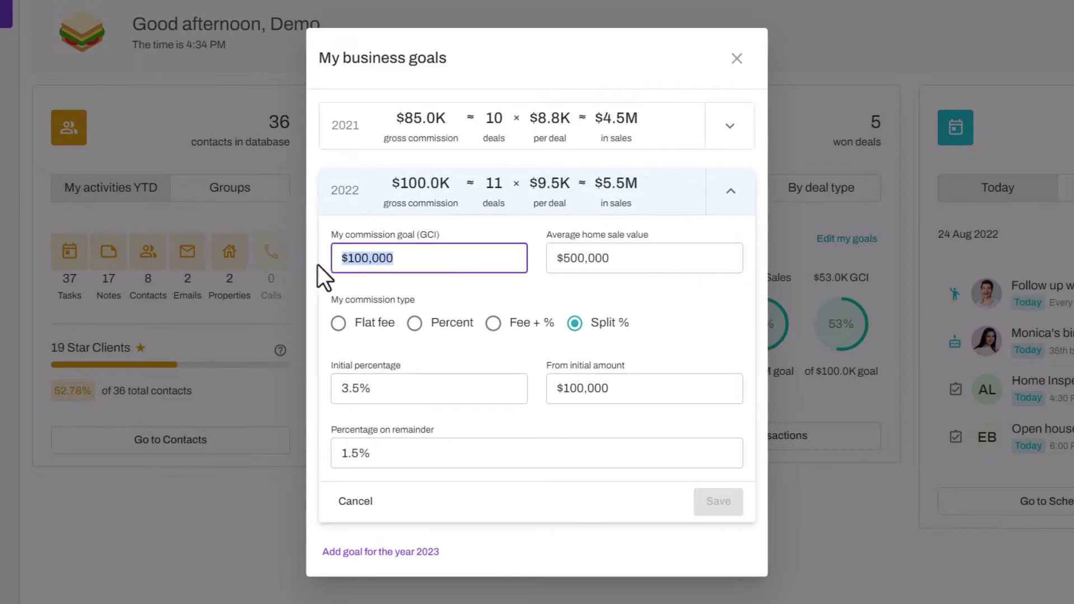
pyautogui.moveTo(615, 261); pyautogui.dragTo(522, 266)
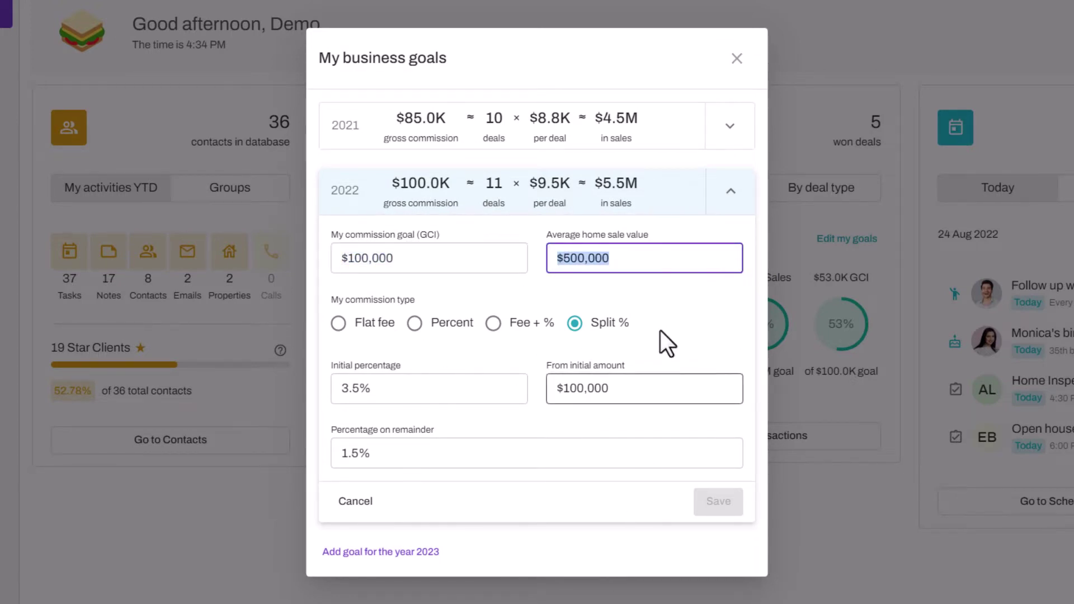
pyautogui.click(734, 61)
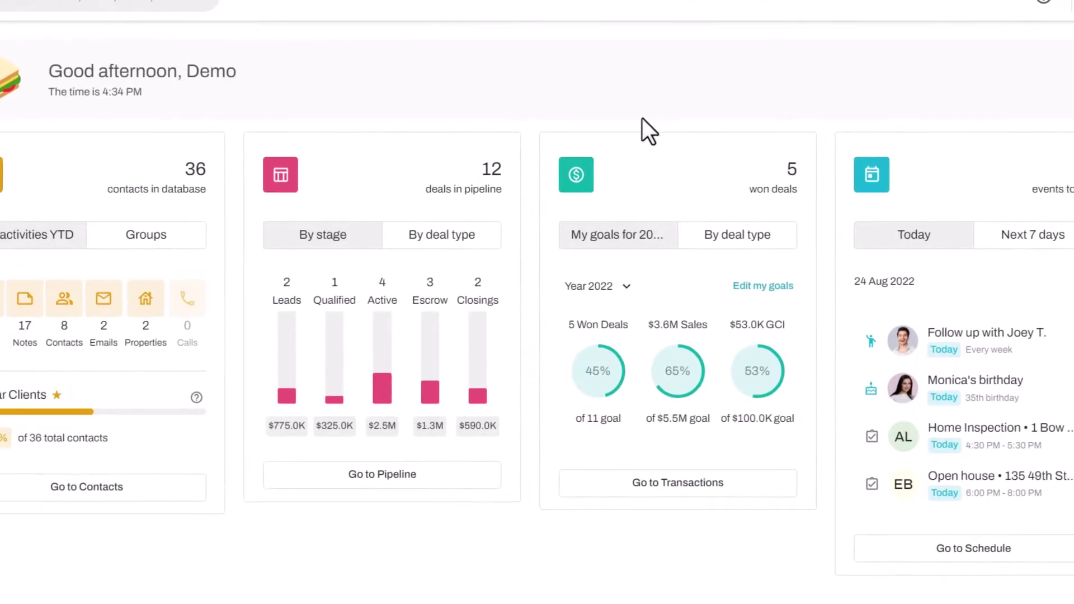
# Check the Next 7 days events summary, then go to the Contacts list.
pyautogui.moveTo(681, 343)
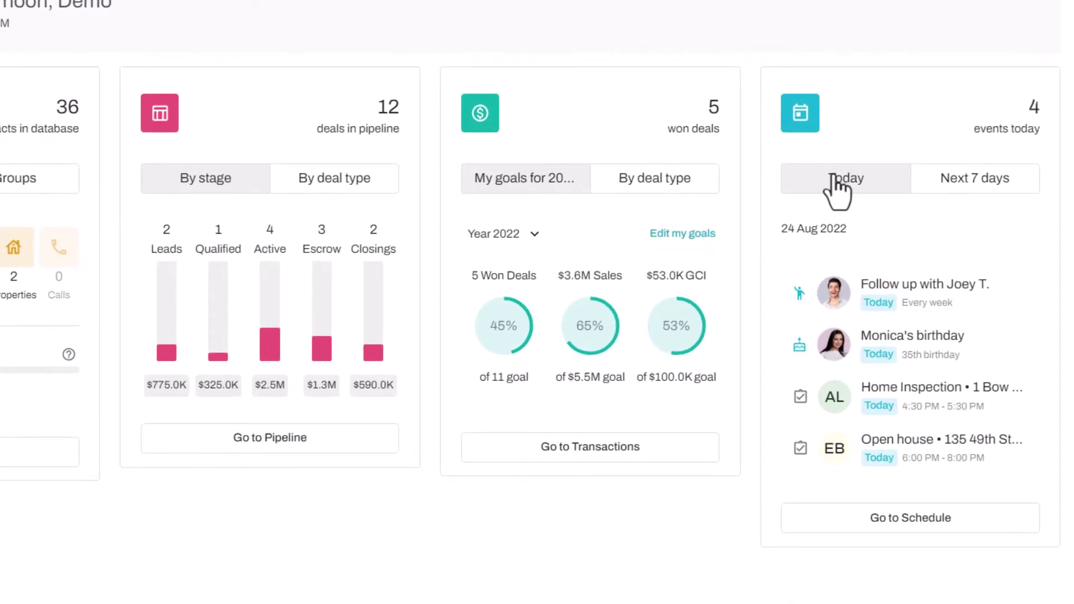
pyautogui.click(979, 191)
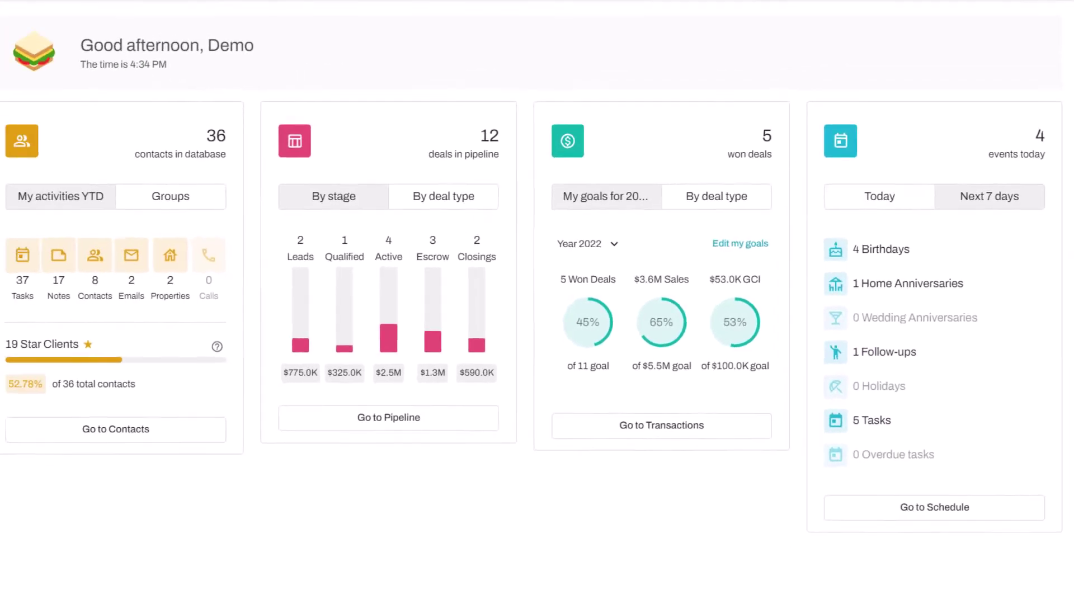
pyautogui.click(63, 106)
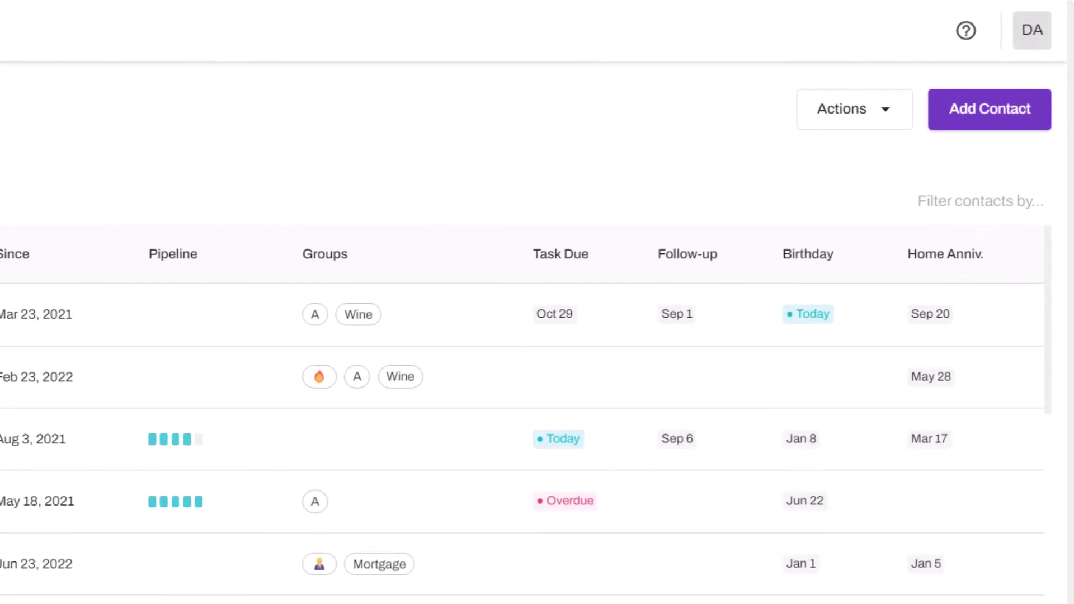
# Filter the contacts list to group A.
pyautogui.hscroll(3, 537, 408)
pyautogui.hscroll(-3, 537, 408)
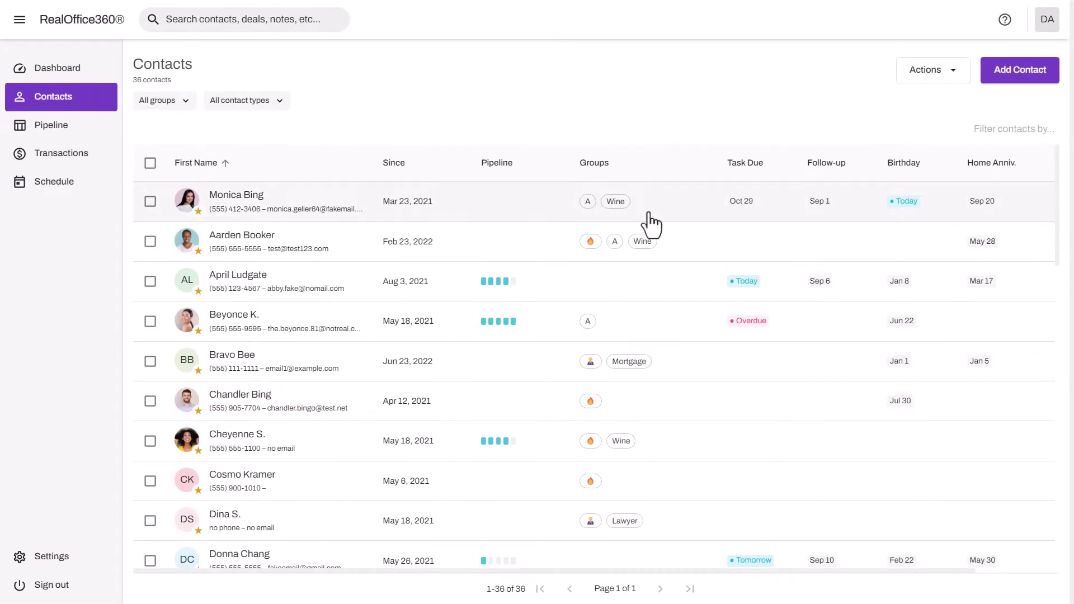
pyautogui.click(174, 101)
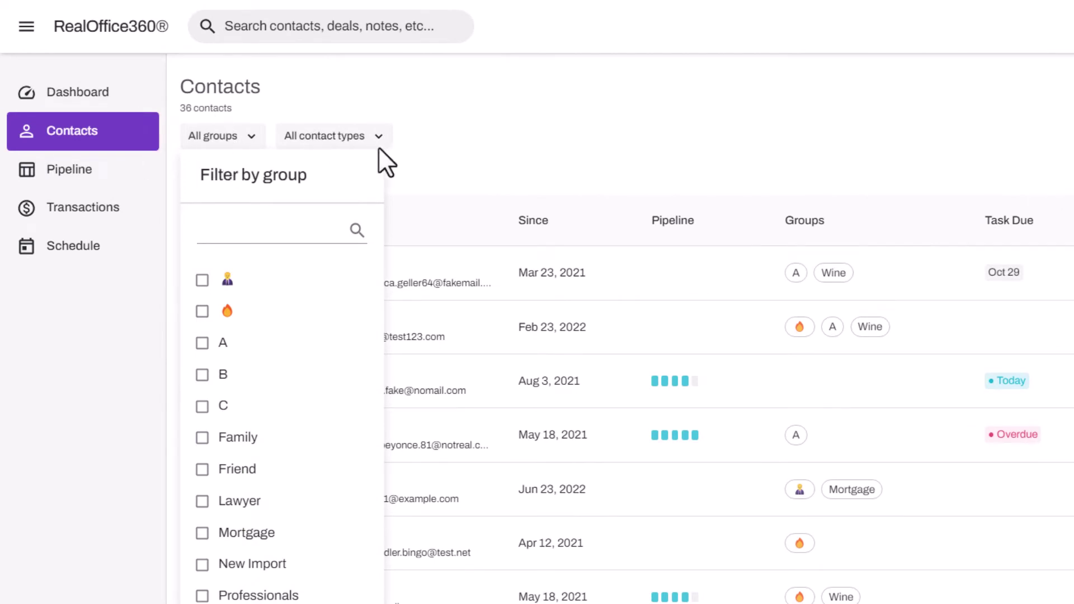
pyautogui.click(204, 343)
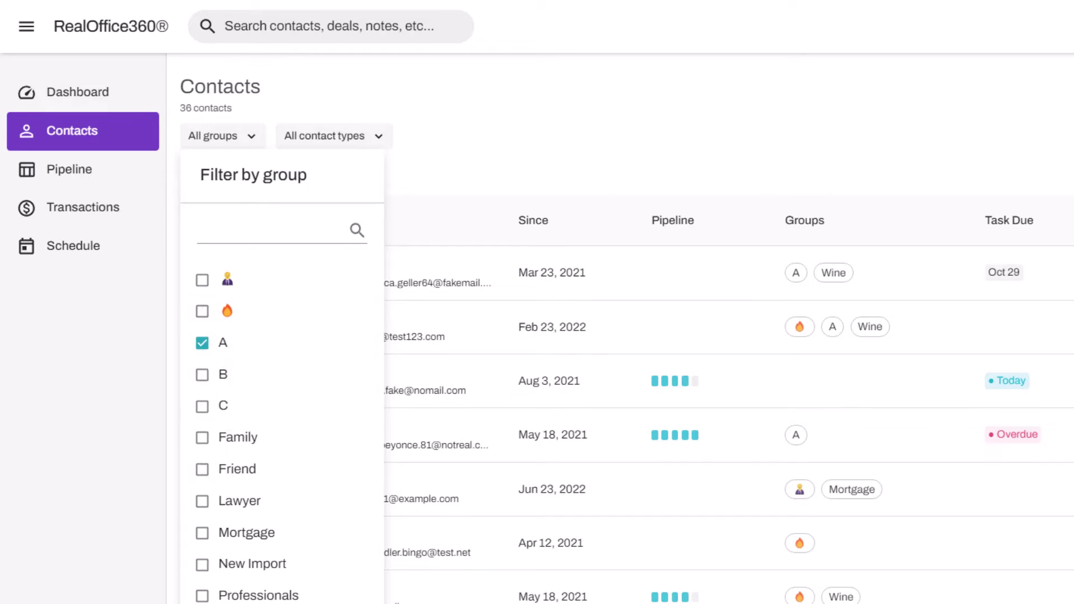
pyautogui.click(171, 496)
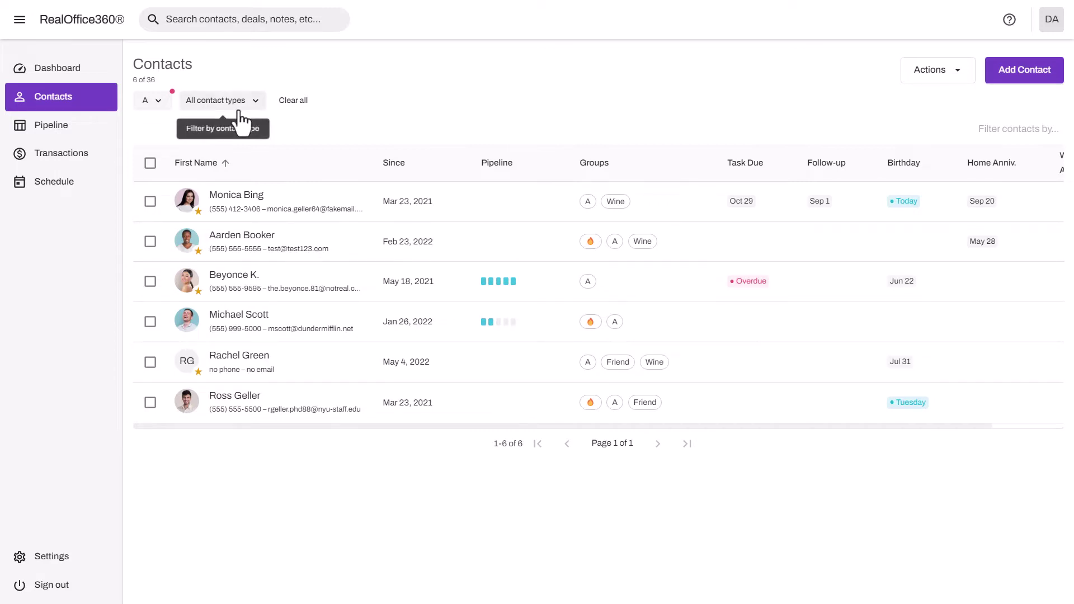
# Filter contacts to starred, then not starred, and clear all filters.
pyautogui.click(202, 102)
pyautogui.click(216, 128)
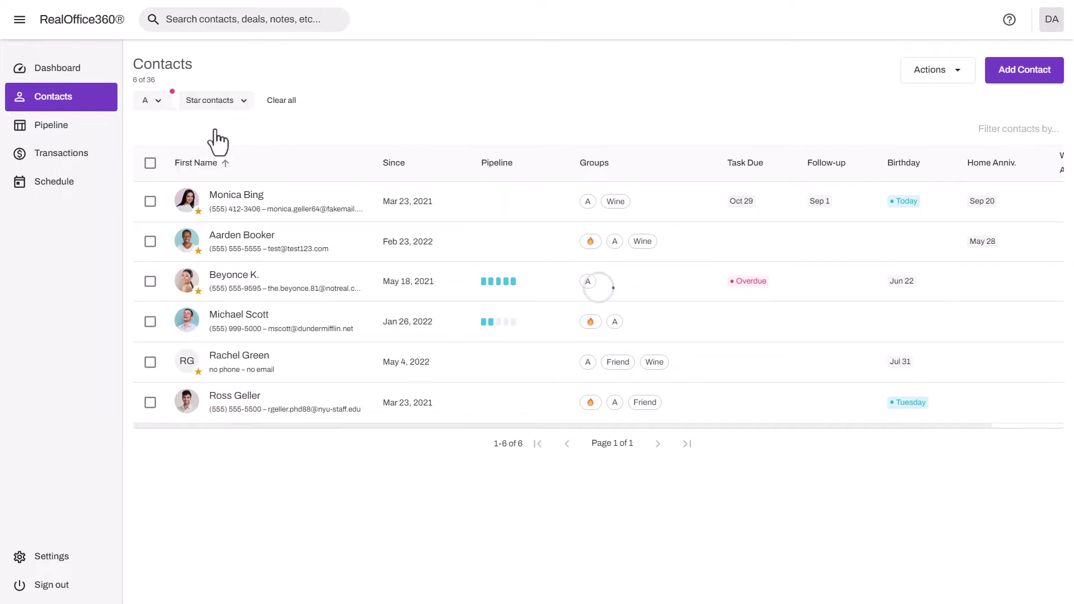
pyautogui.click(215, 100)
pyautogui.click(222, 127)
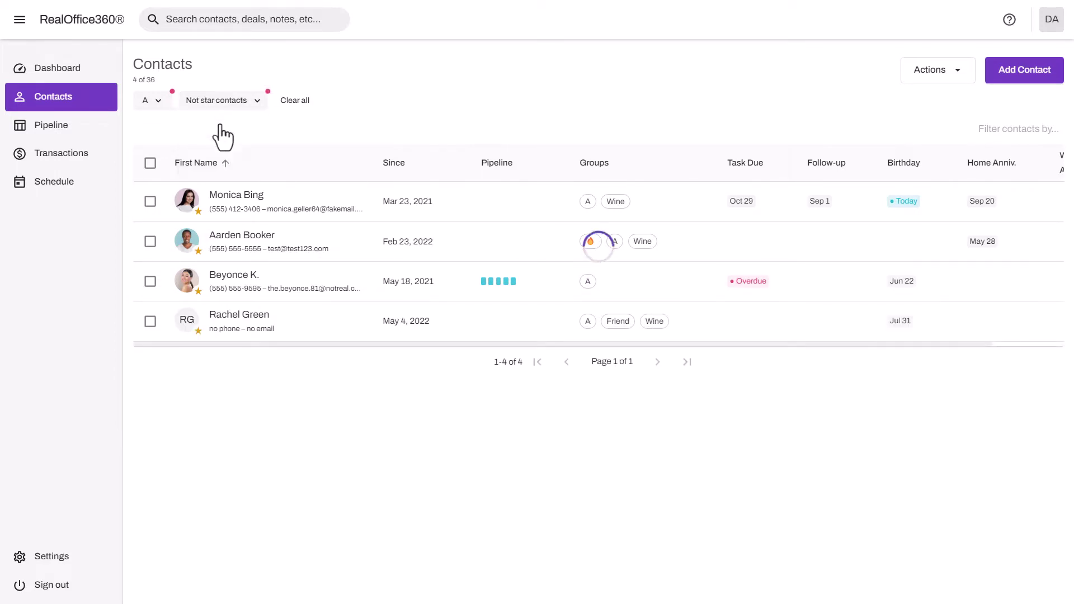
pyautogui.click(292, 103)
pyautogui.click(943, 66)
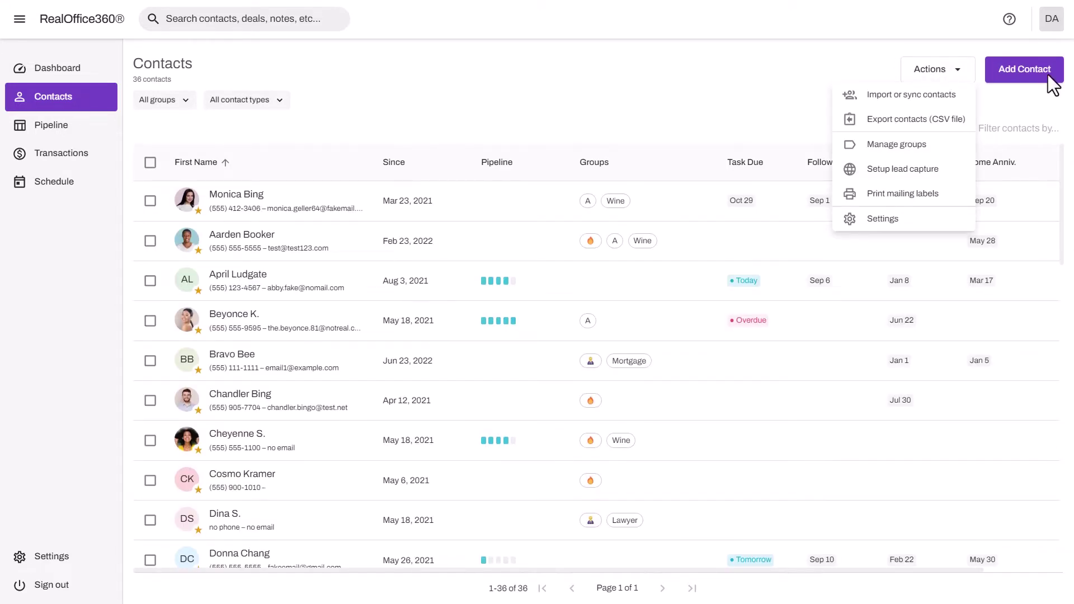
pyautogui.click(1023, 74)
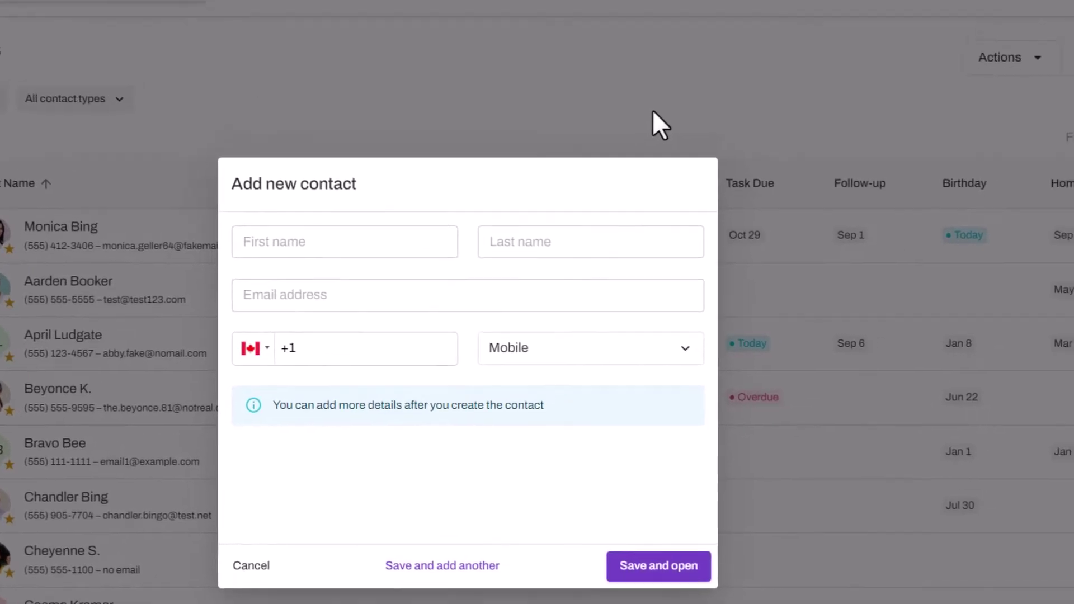
pyautogui.click(746, 35)
pyautogui.click(870, 110)
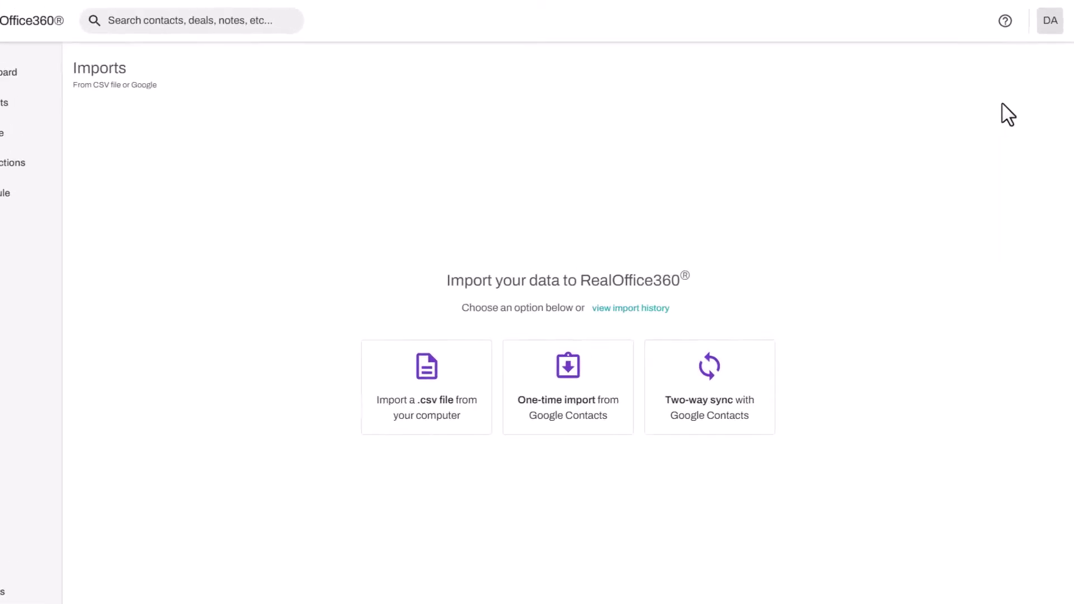
pyautogui.click(1009, 21)
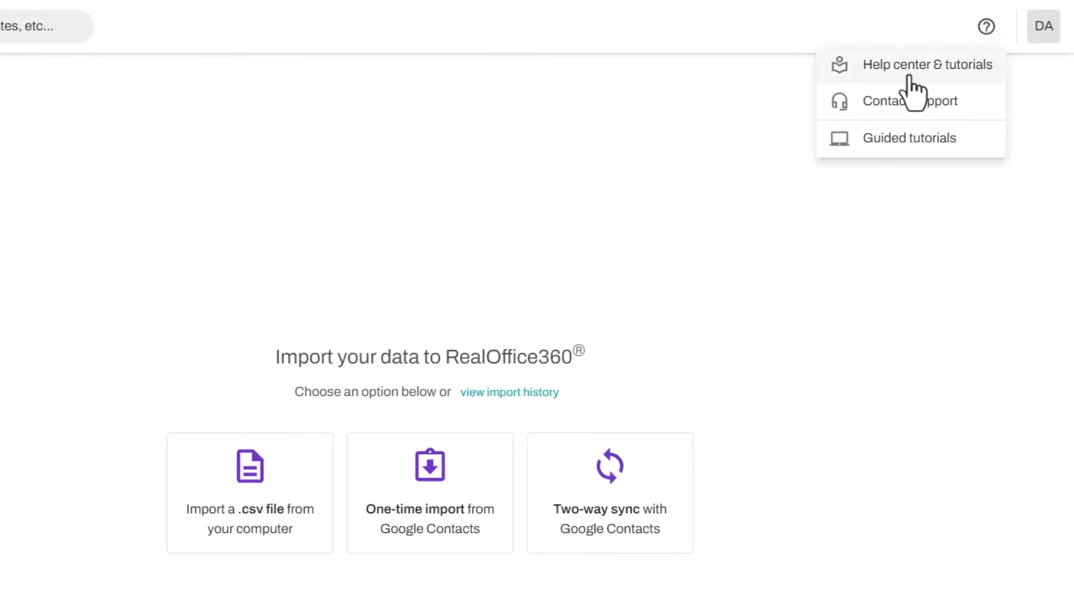
pyautogui.click(910, 79)
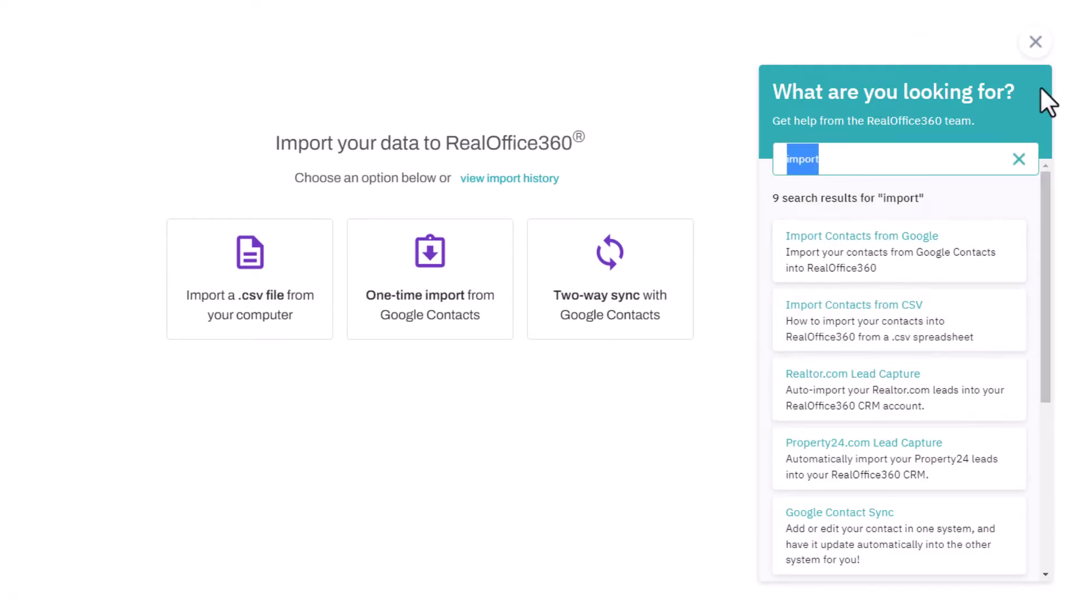
pyautogui.click(1036, 41)
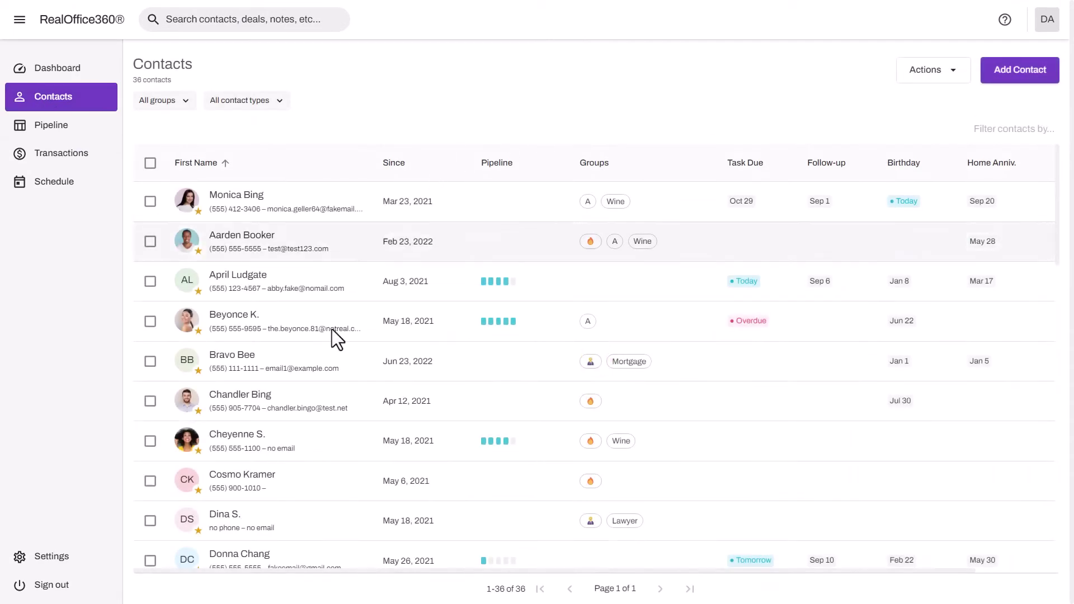
pyautogui.click(150, 241)
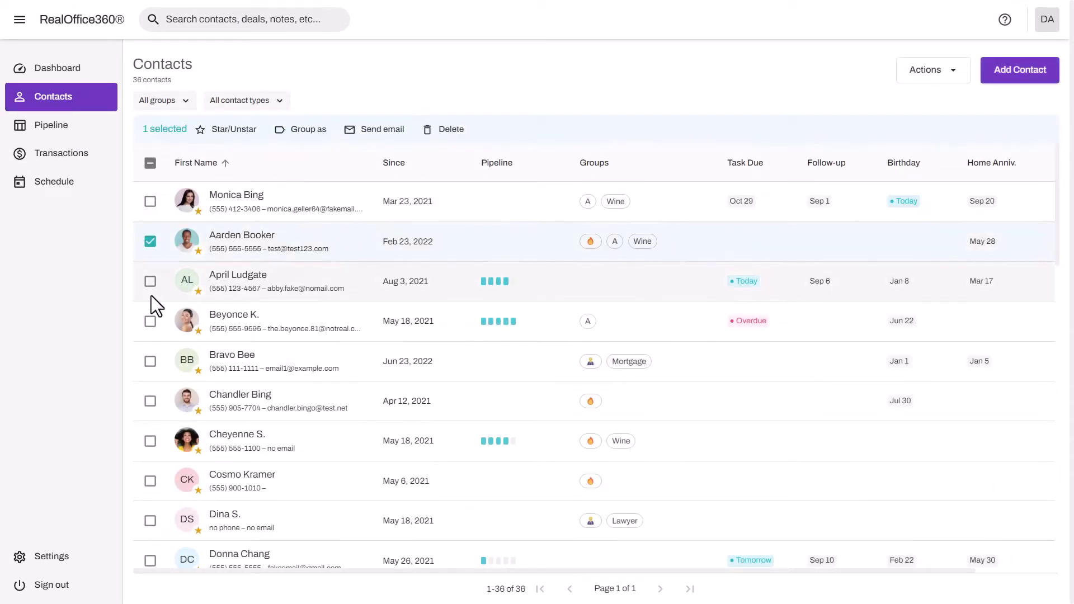
pyautogui.click(150, 281)
pyautogui.click(150, 401)
pyautogui.click(150, 441)
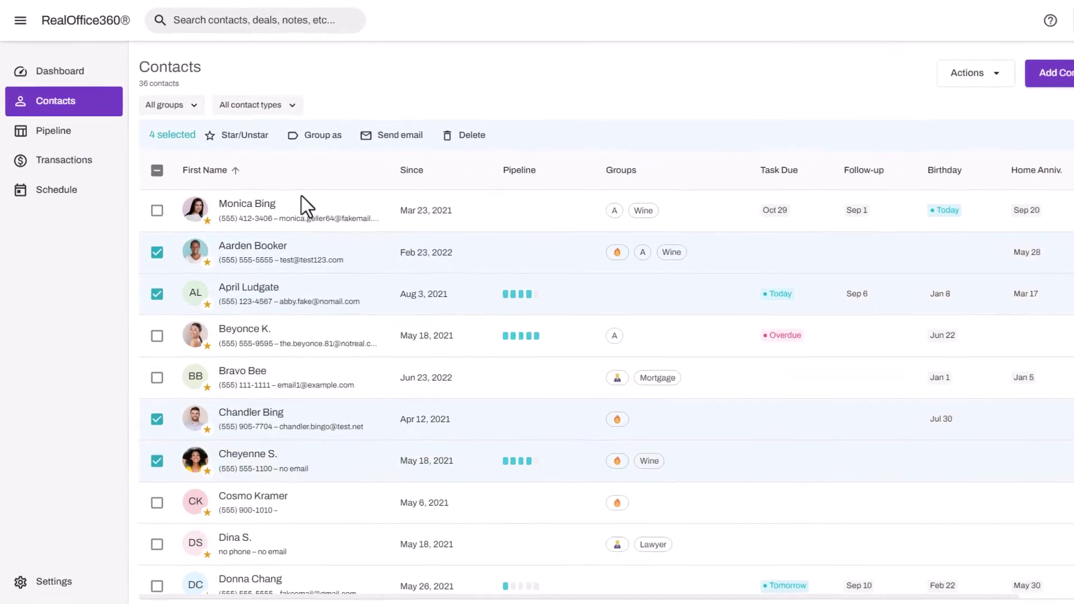
pyautogui.click(302, 129)
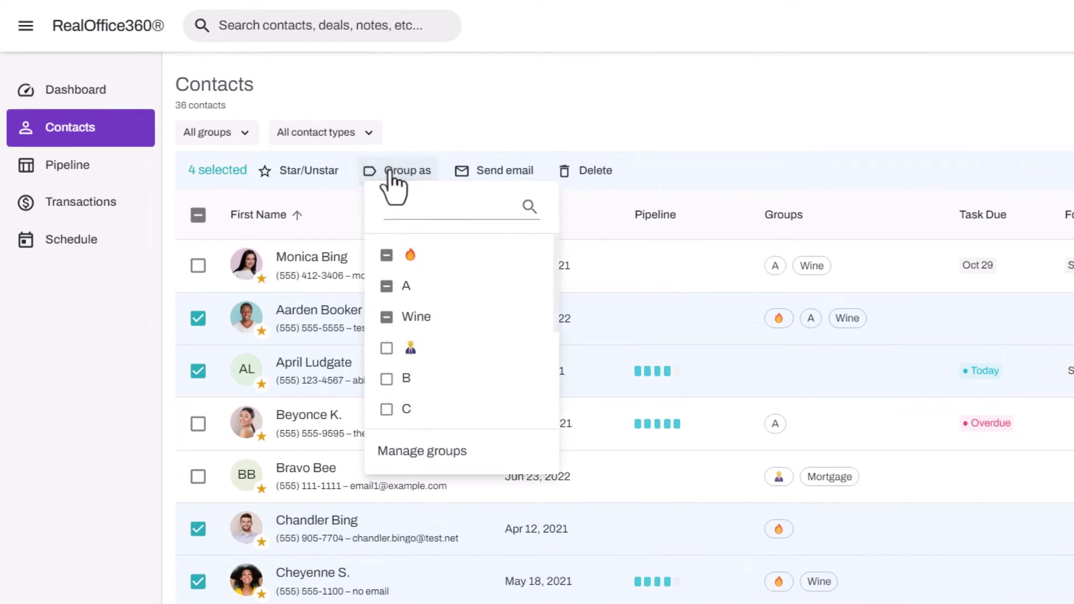
pyautogui.click(314, 177)
pyautogui.click(305, 175)
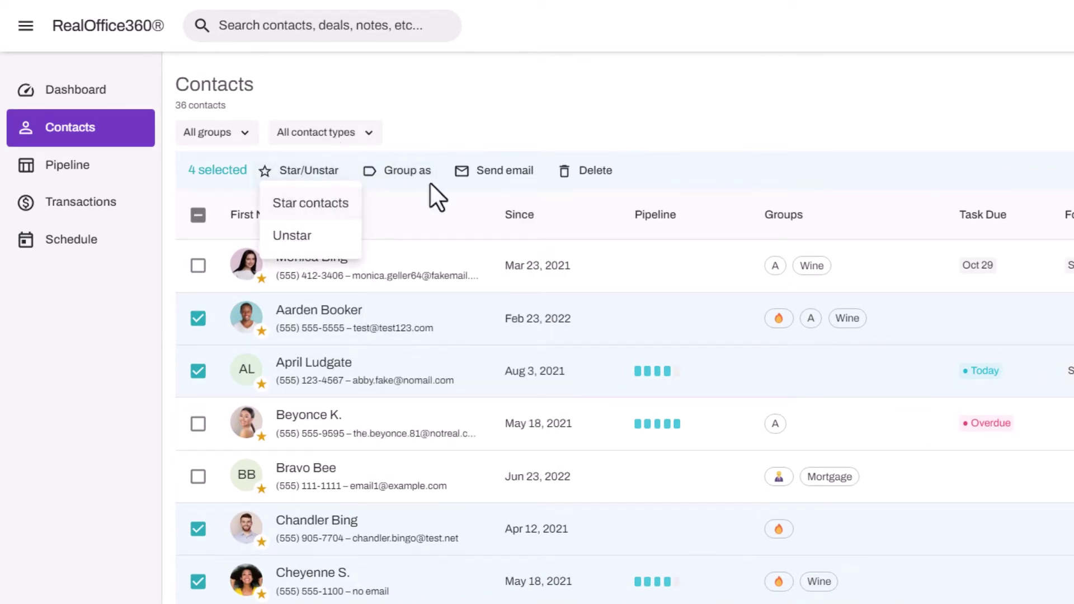
pyautogui.click(548, 96)
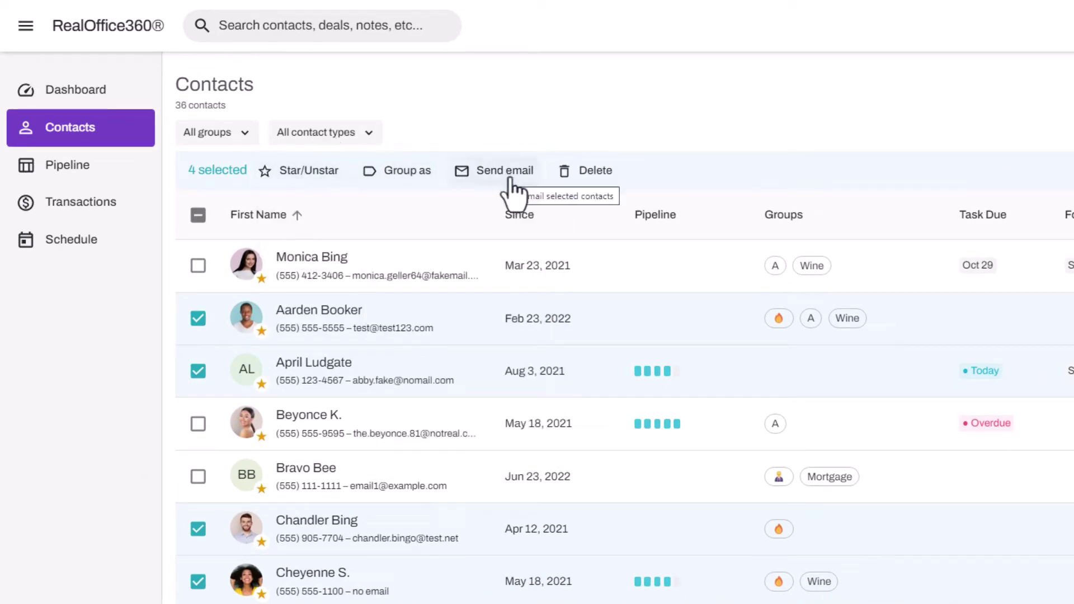
pyautogui.click(197, 215)
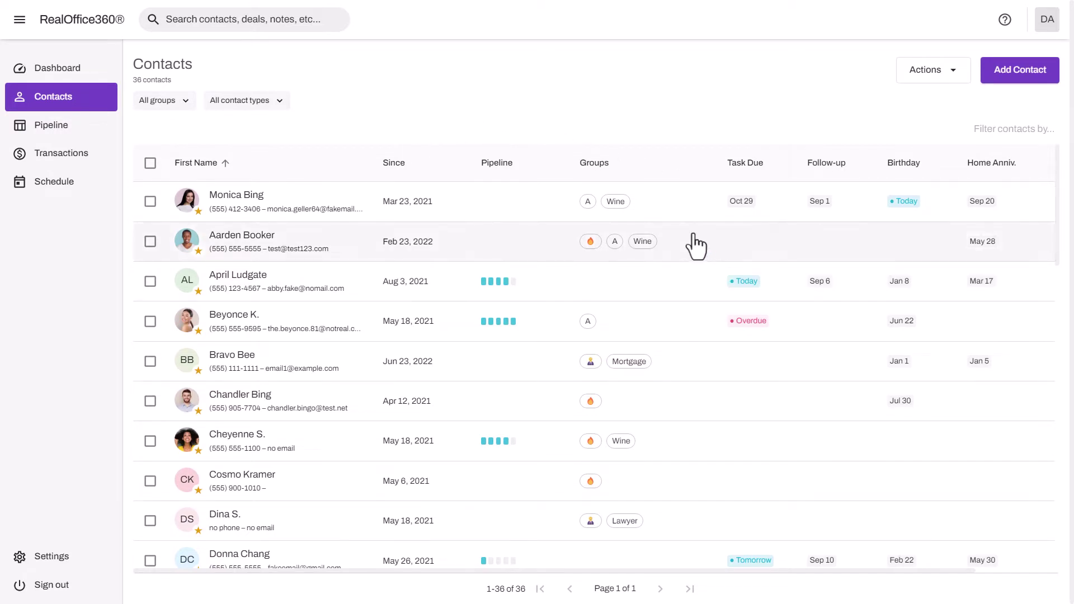
pyautogui.click(610, 214)
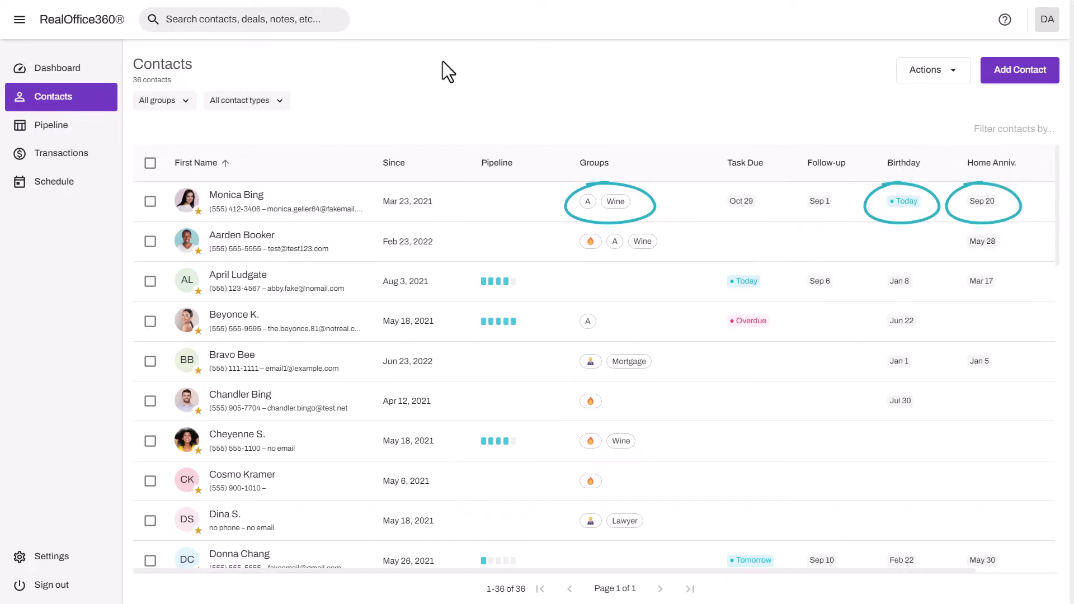
pyautogui.click(235, 204)
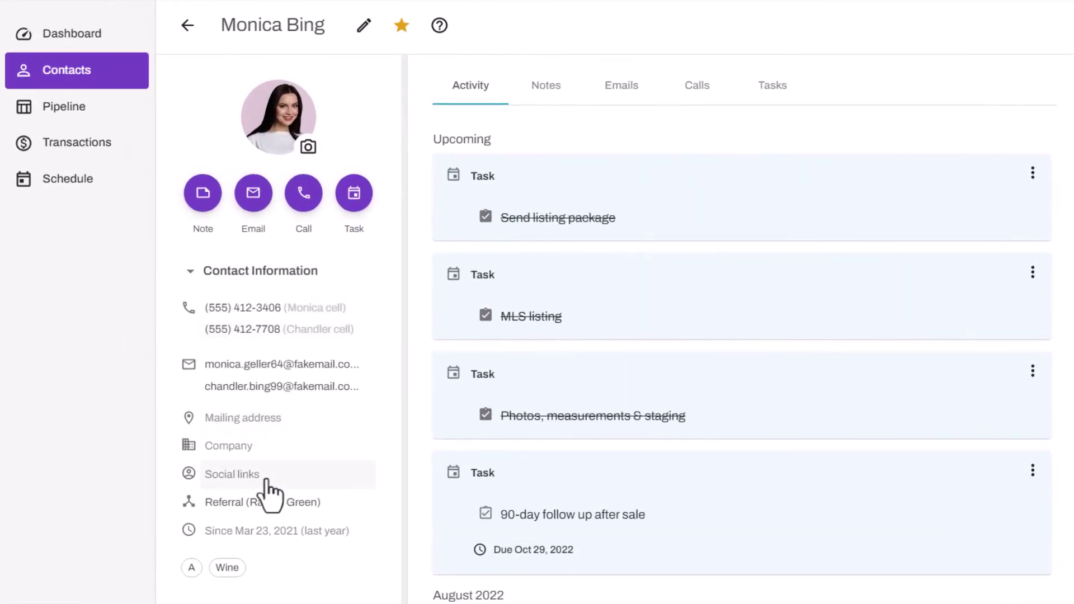
pyautogui.click(209, 196)
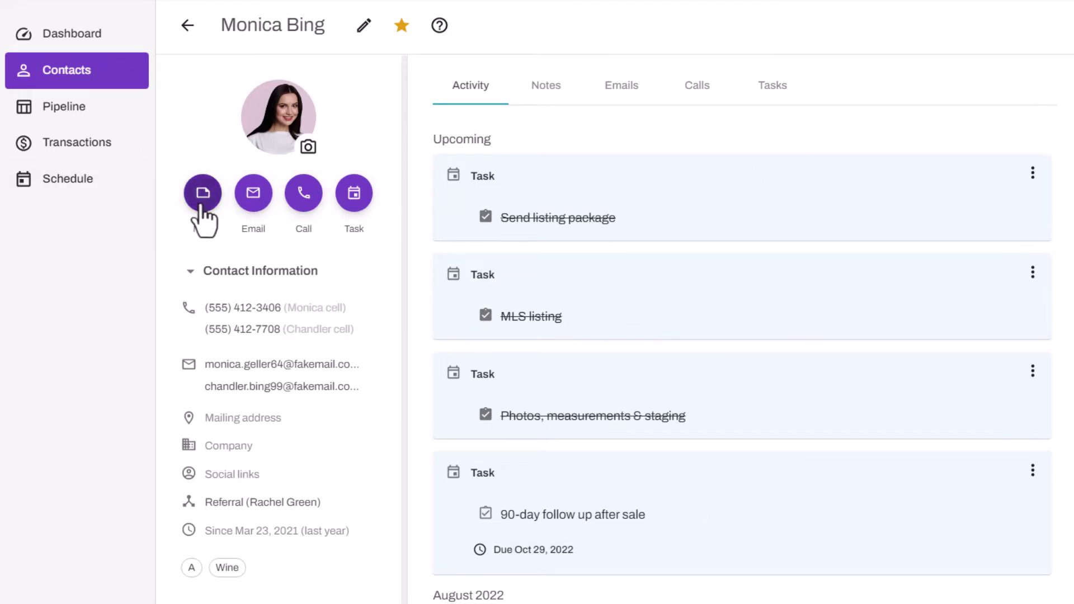
pyautogui.click(203, 198)
pyautogui.click(482, 526)
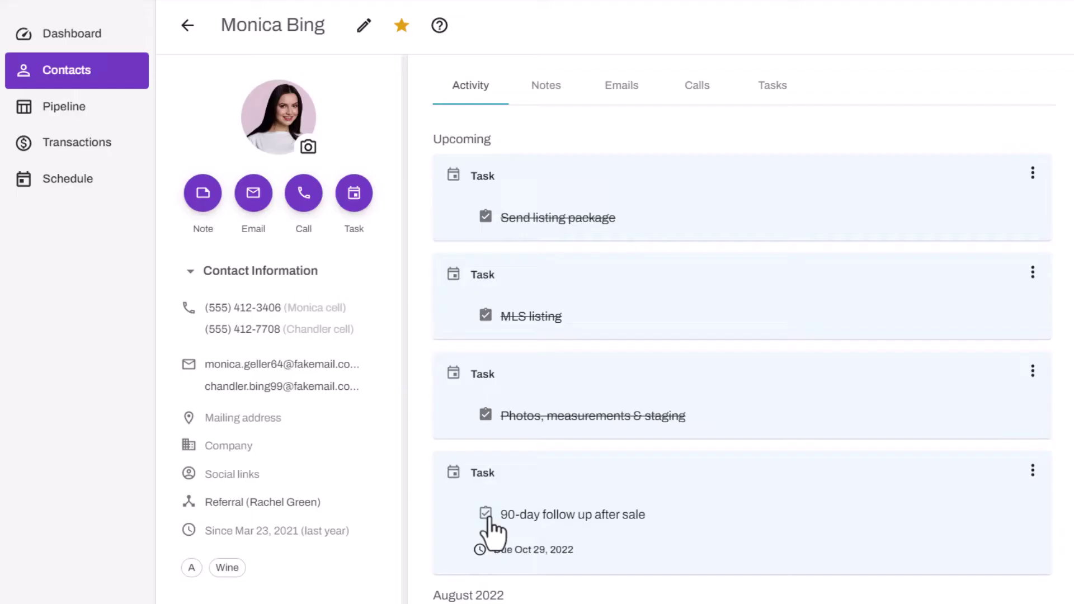
pyautogui.click(255, 196)
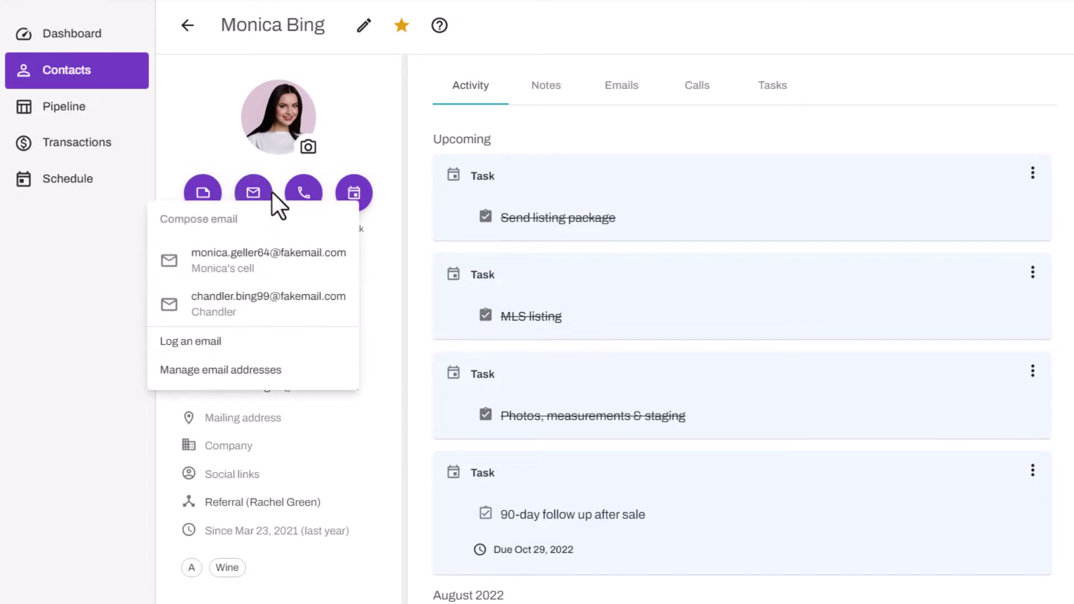
pyautogui.click(305, 190)
pyautogui.click(305, 193)
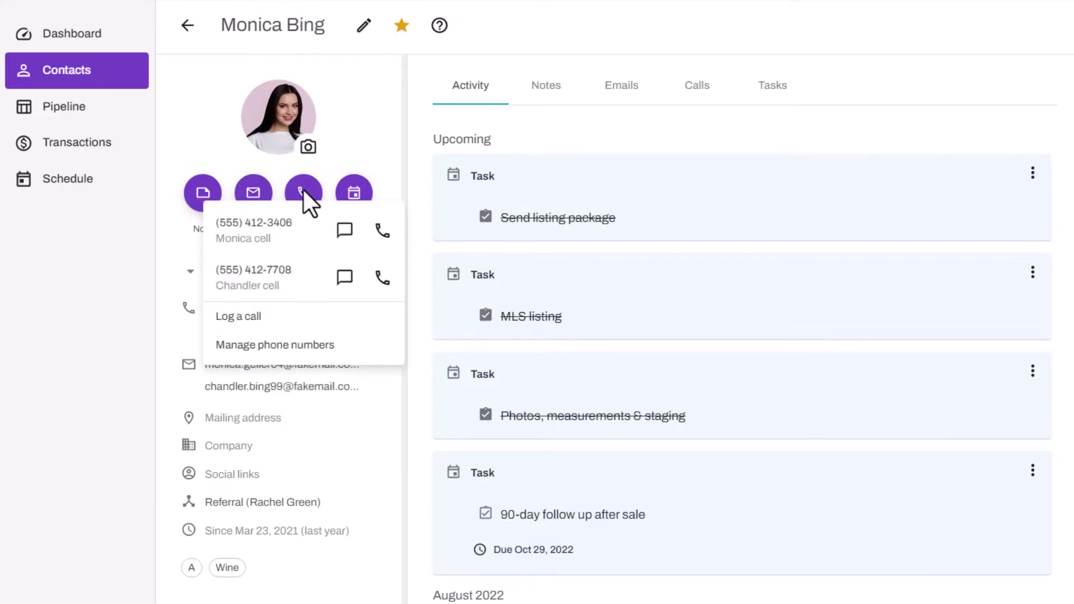
pyautogui.click(356, 189)
pyautogui.click(354, 193)
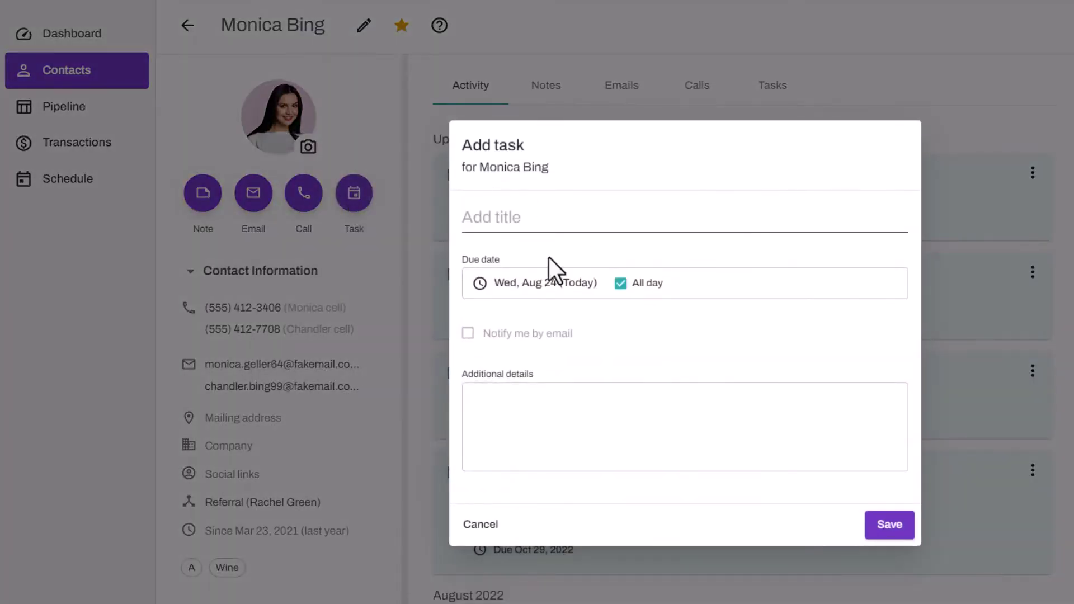
pyautogui.click(481, 526)
pyautogui.scroll(-2, 253, 562)
pyautogui.scroll(-2, 251, 560)
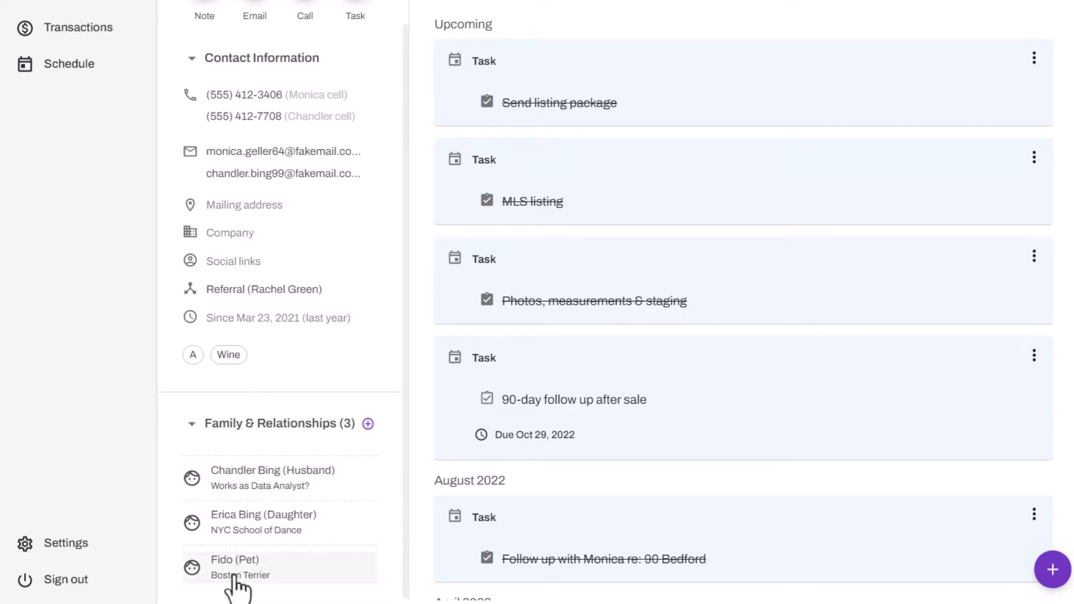
pyautogui.scroll(2, 316, 517)
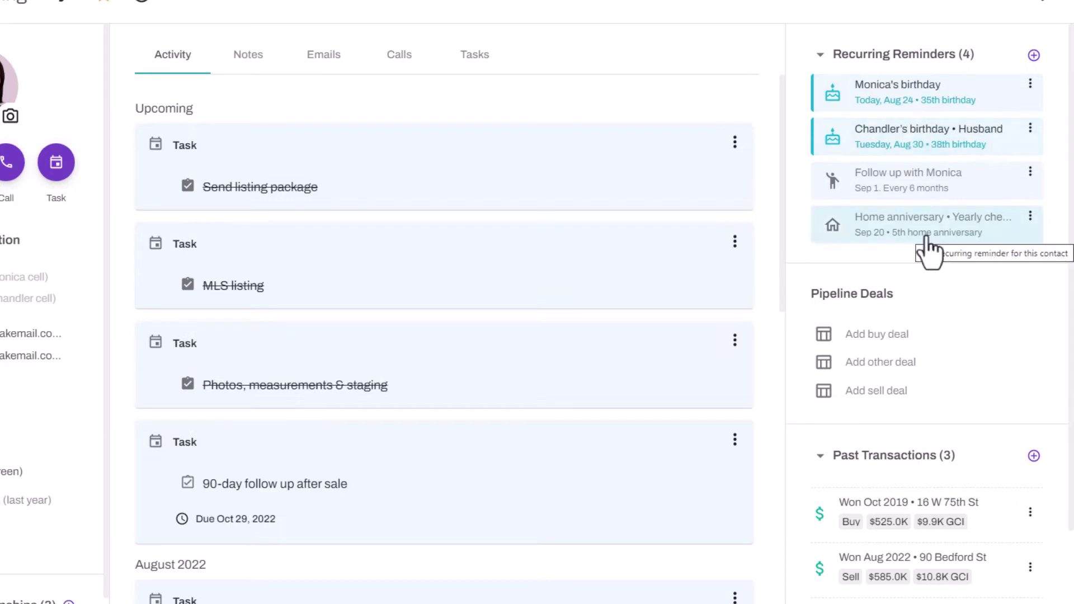
pyautogui.scroll(-6, 951, 403)
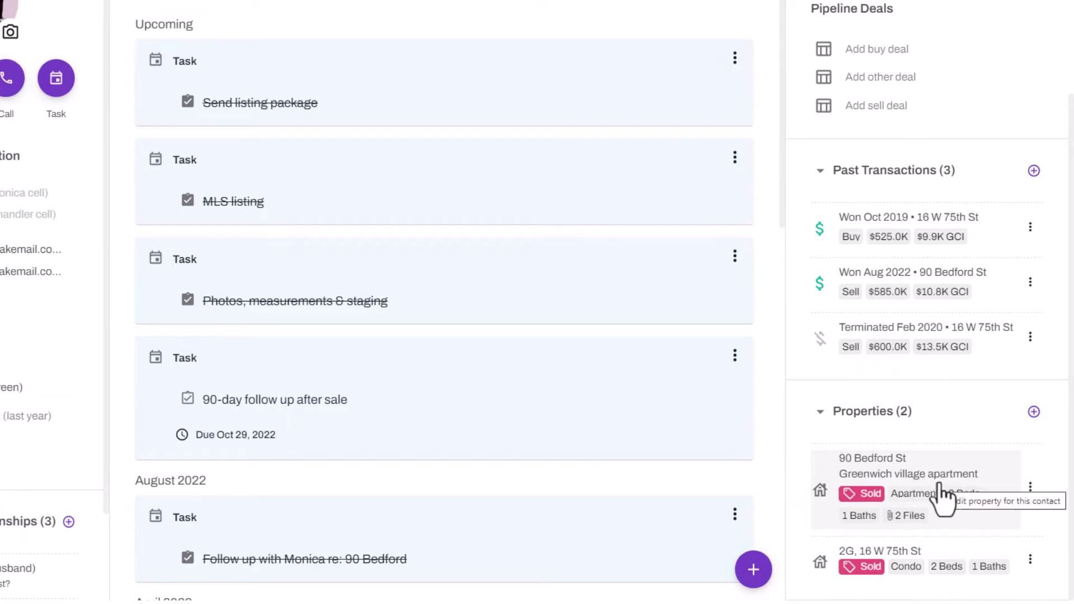
pyautogui.scroll(5, 978, 507)
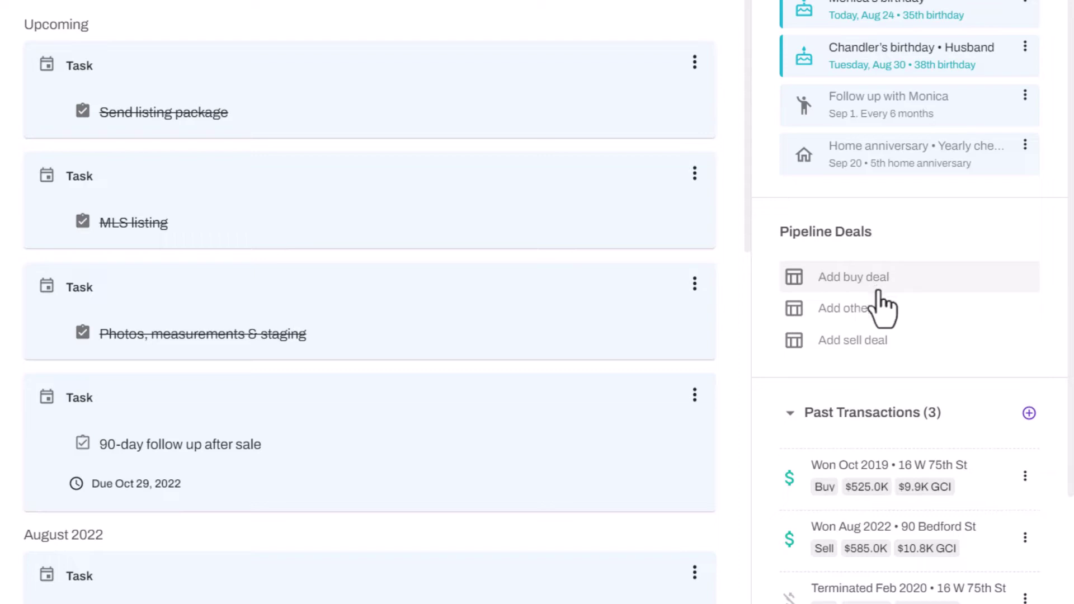
# Create a new sell deal for the contact in the Active stage.
pyautogui.click(847, 341)
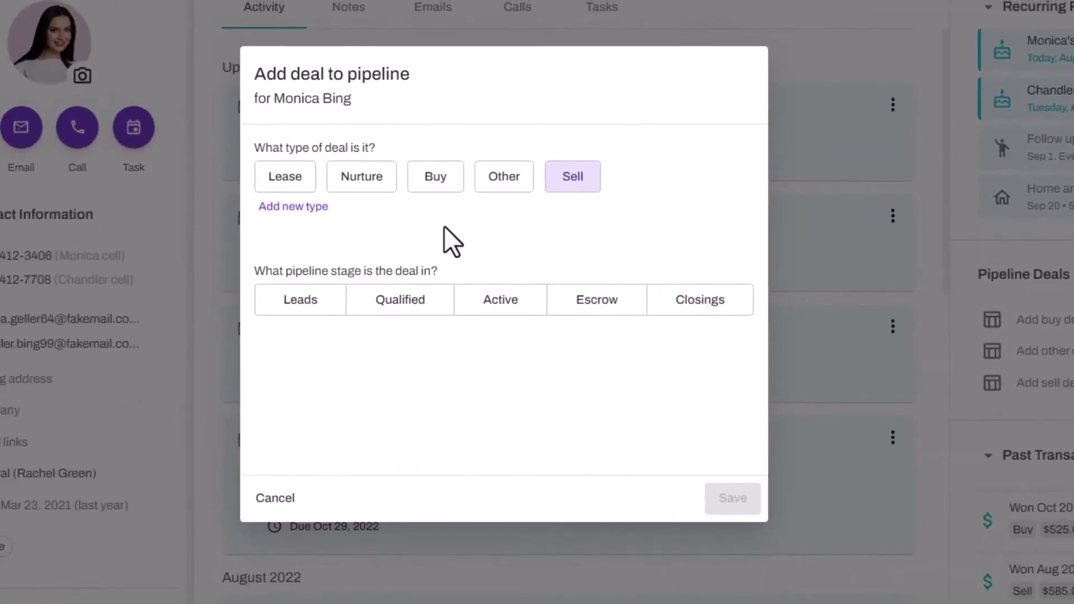
pyautogui.click(526, 316)
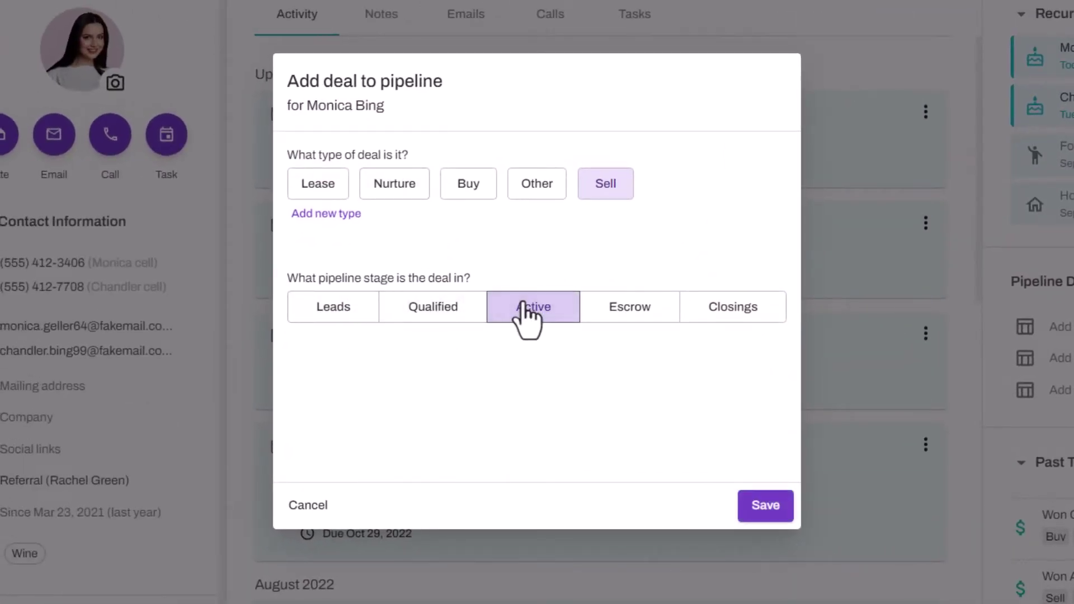
pyautogui.click(755, 498)
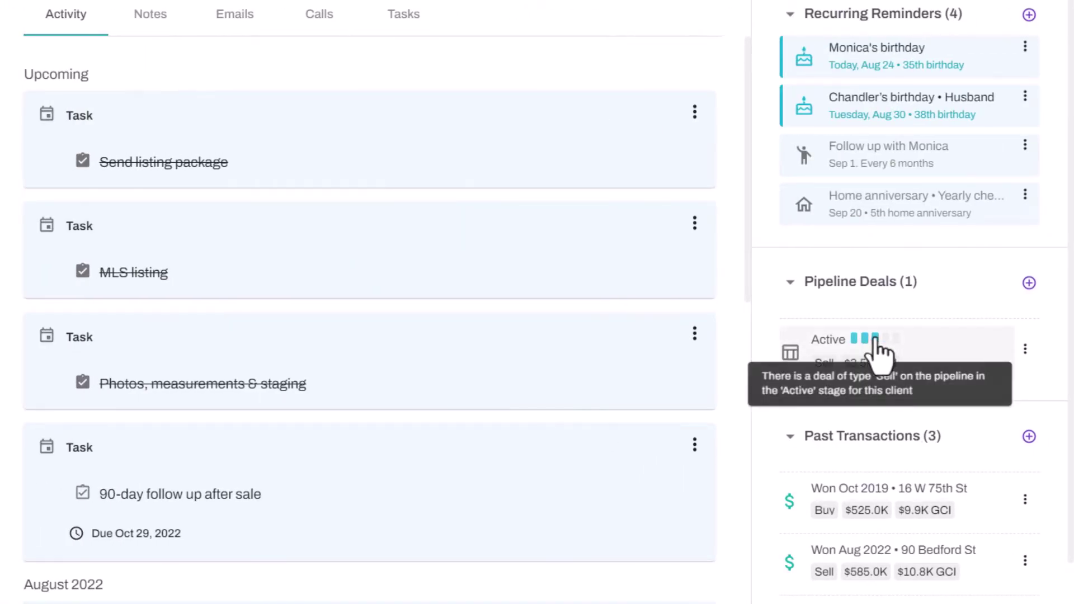
# Link the Greenwich Village apartment to the deal, add a description, and set price 575K.
pyautogui.click(772, 339)
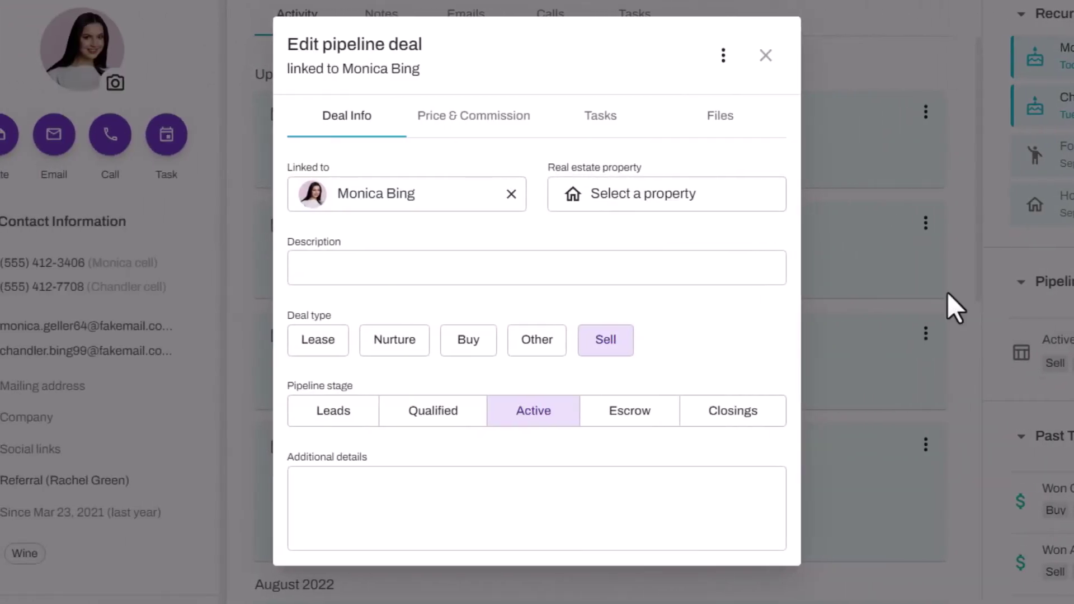
pyautogui.click(618, 207)
pyautogui.click(619, 291)
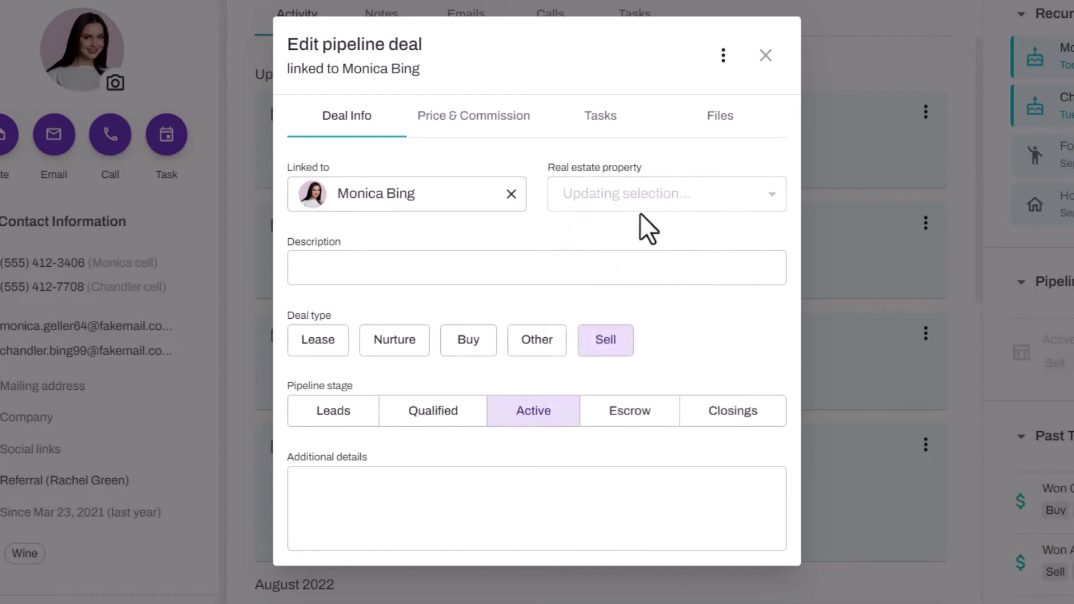
pyautogui.click(376, 266)
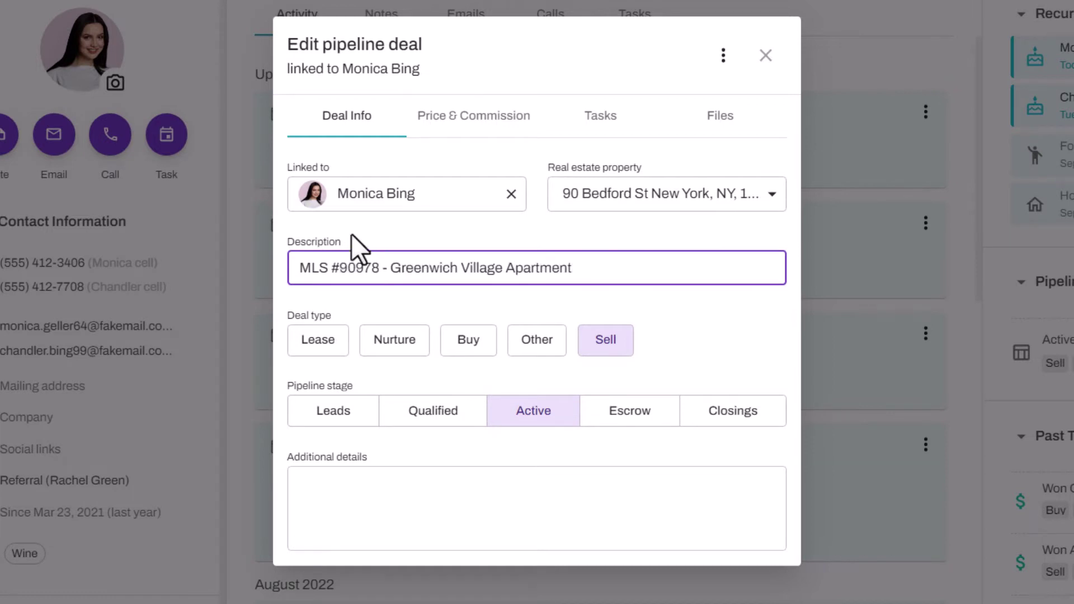
pyautogui.click(481, 117)
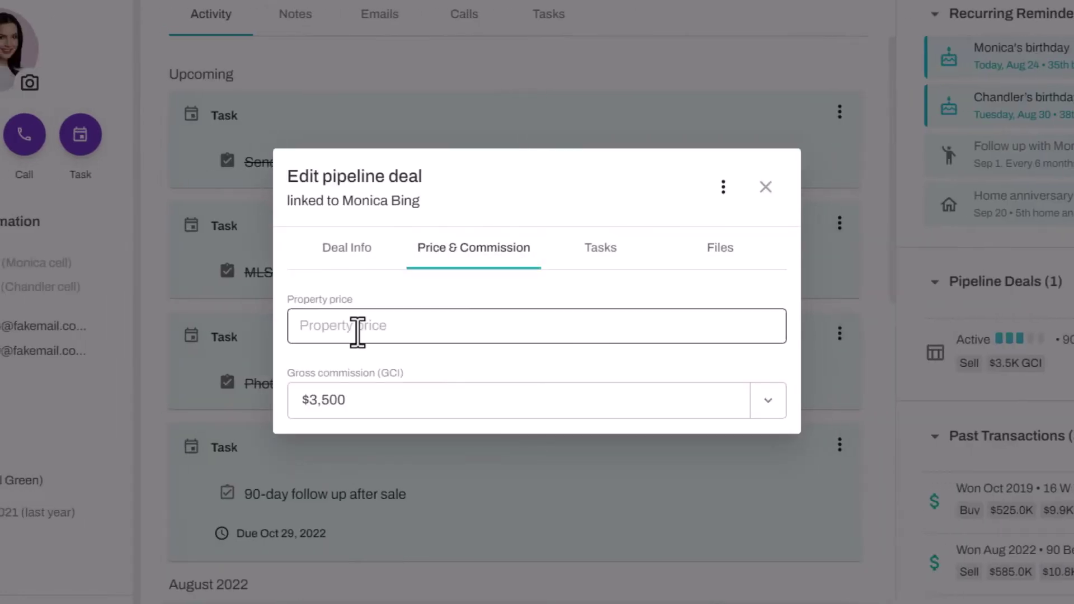
pyautogui.click(453, 327)
pyautogui.write('575')
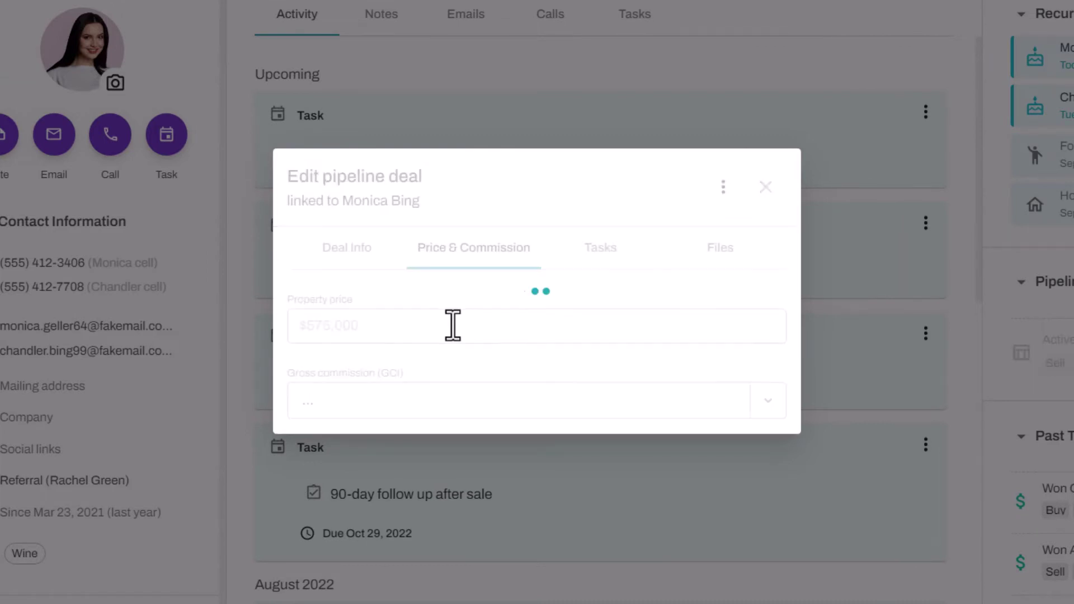
# Look over the deal's tasks, suggestions and files, then return to the contacts list.
pyautogui.click(604, 143)
pyautogui.click(585, 206)
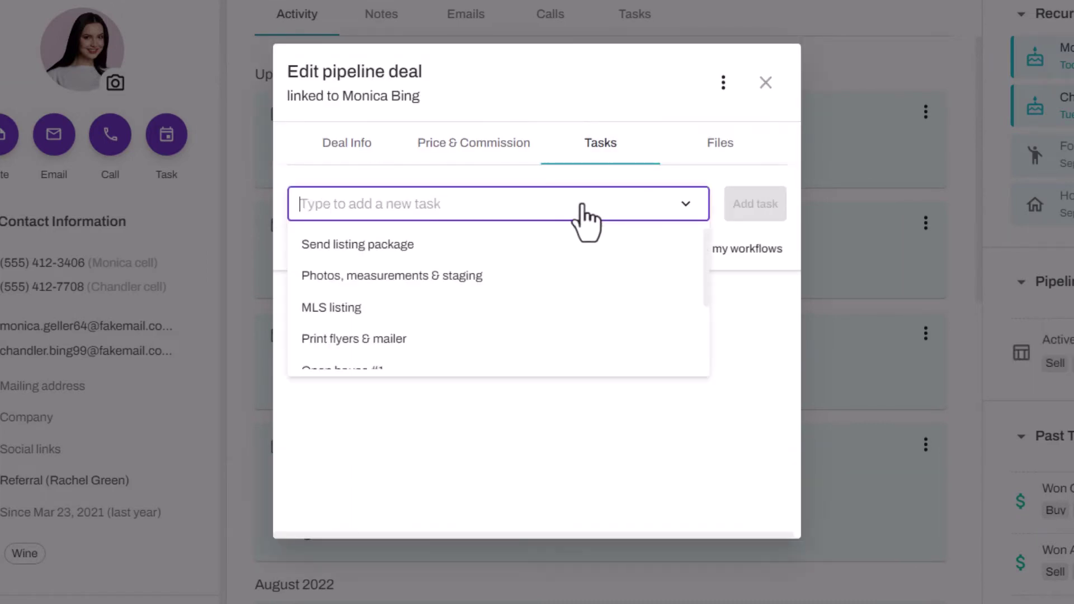
pyautogui.click(720, 143)
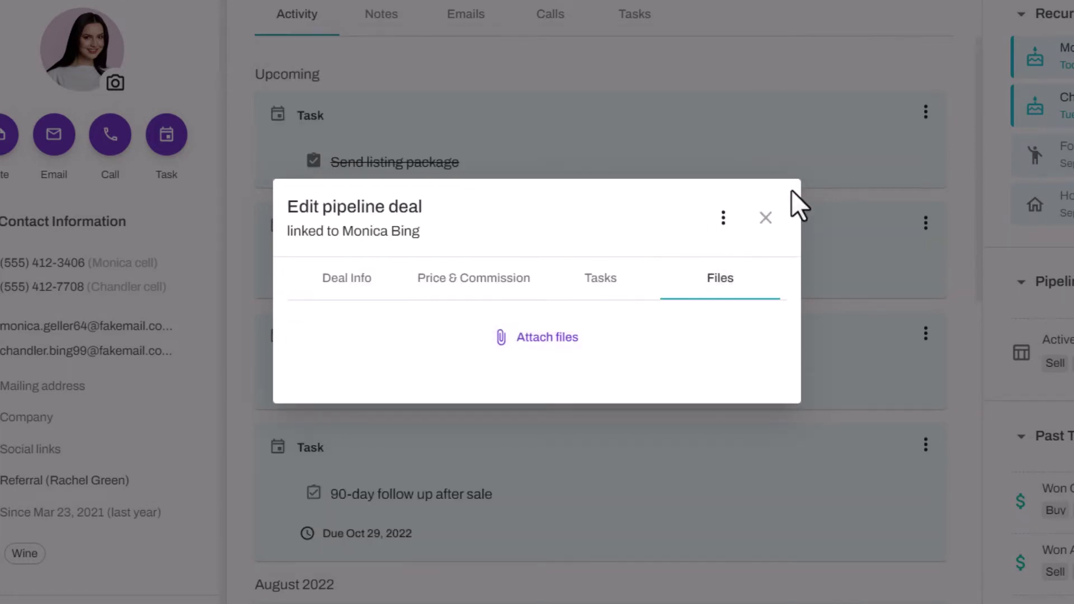
pyautogui.click(765, 218)
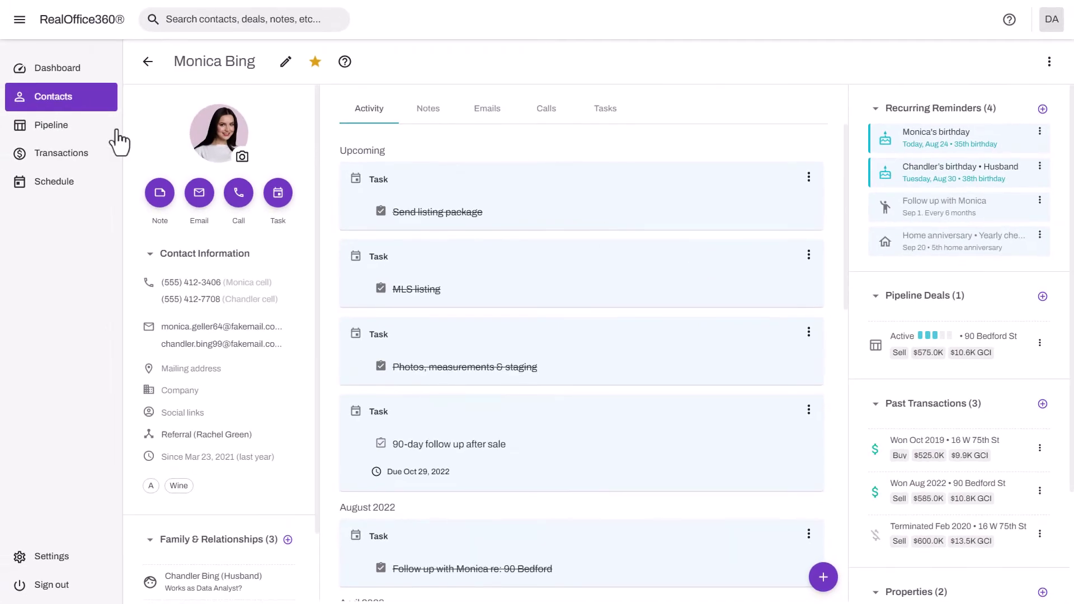
pyautogui.click(147, 62)
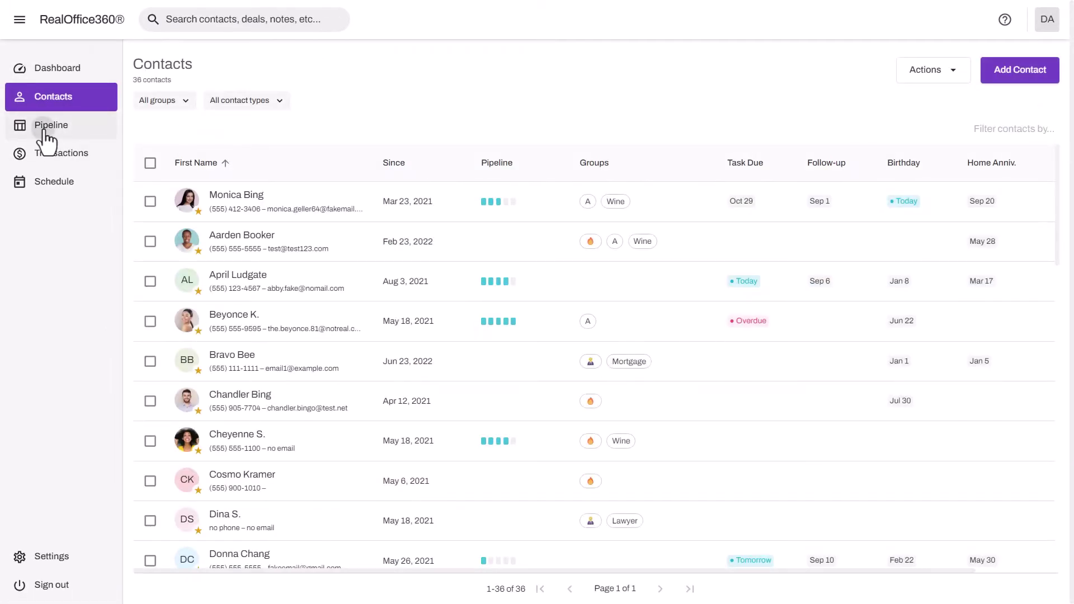
# Move the $775K Soho apartment sell deal from Leads into Qualified on the Pipeline board.
pyautogui.click(41, 130)
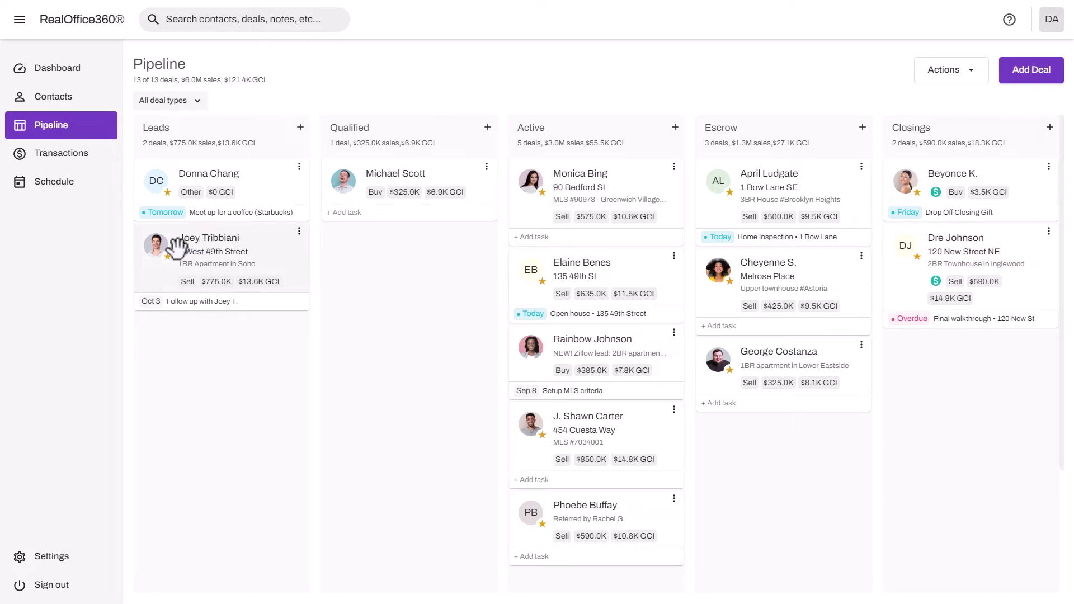
pyautogui.moveTo(234, 241); pyautogui.dragTo(425, 183)
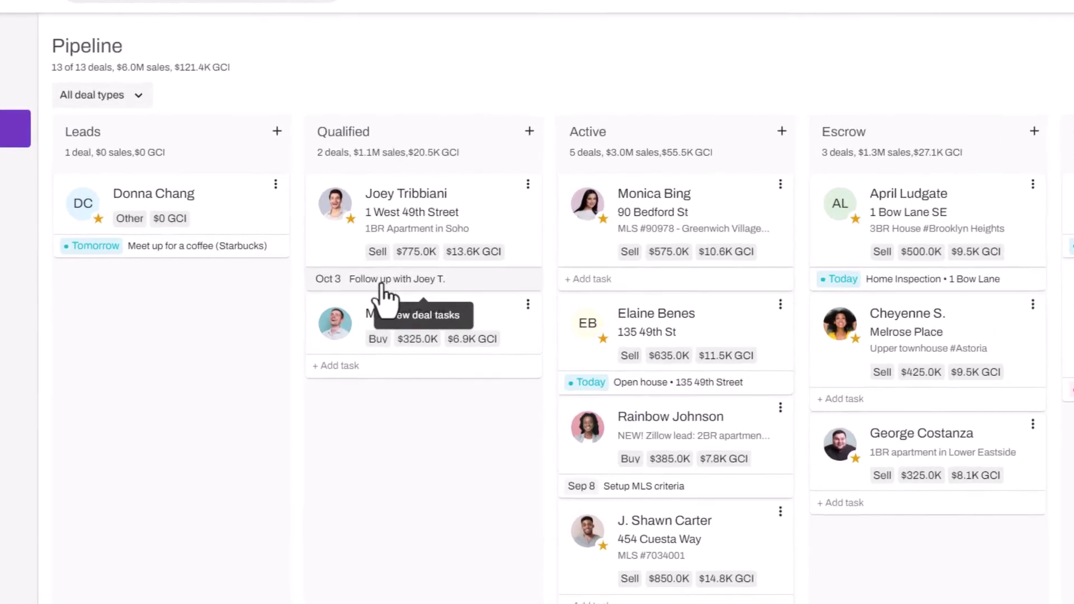
# View the Soho apartment deal's tasks and suggested tasks, dismissing suggestions without adding any.
pyautogui.click(386, 237)
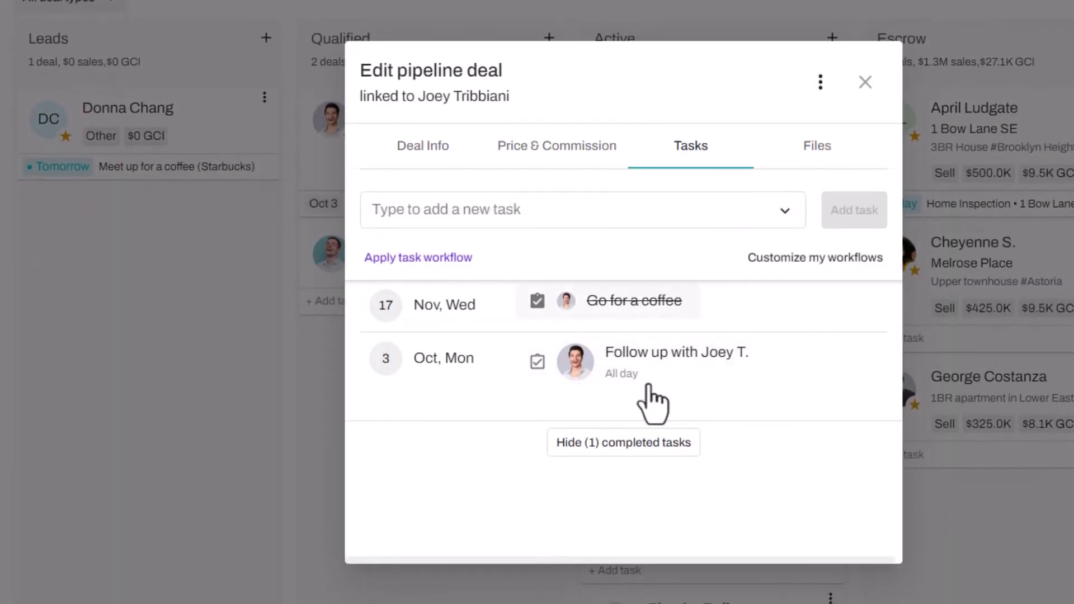
pyautogui.click(557, 211)
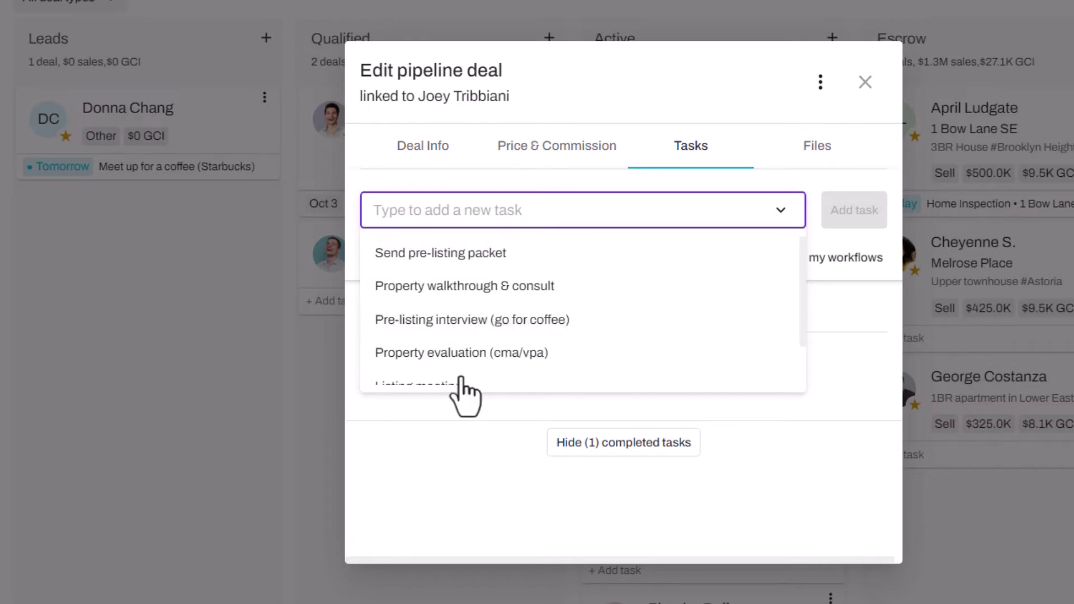
pyautogui.click(437, 476)
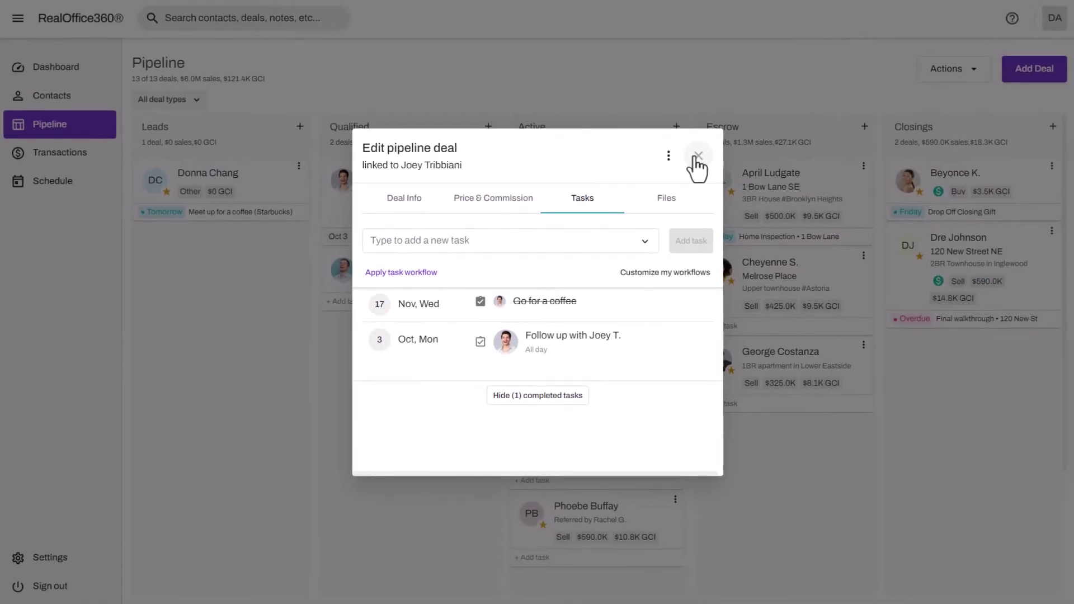
# Move the Greenwich Village deal into Closings and confirm closing it as won.
pyautogui.click(696, 157)
pyautogui.moveTo(582, 173); pyautogui.dragTo(956, 184)
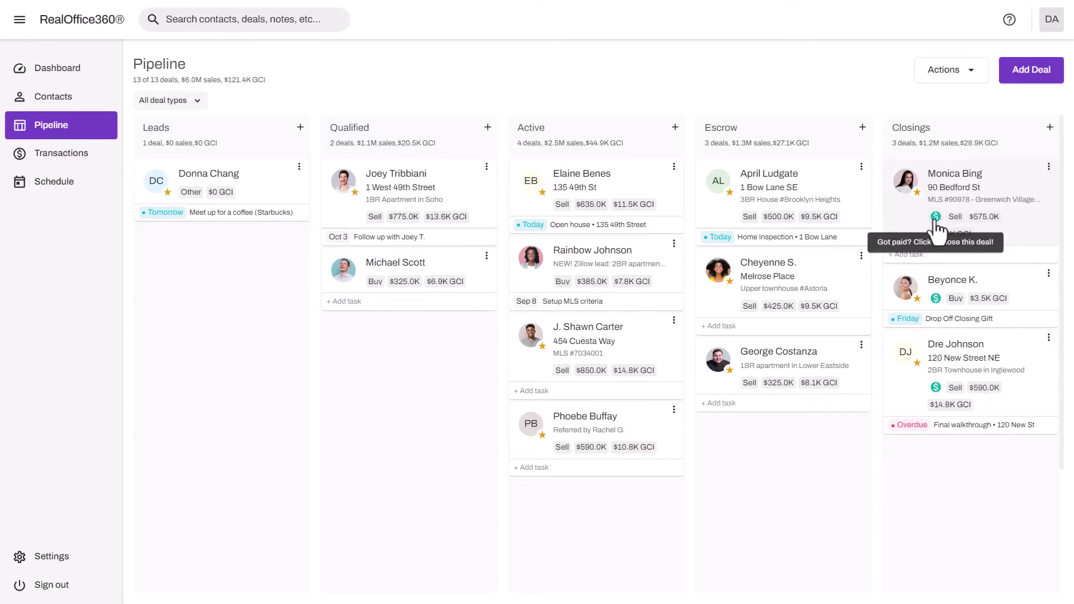
pyautogui.click(936, 217)
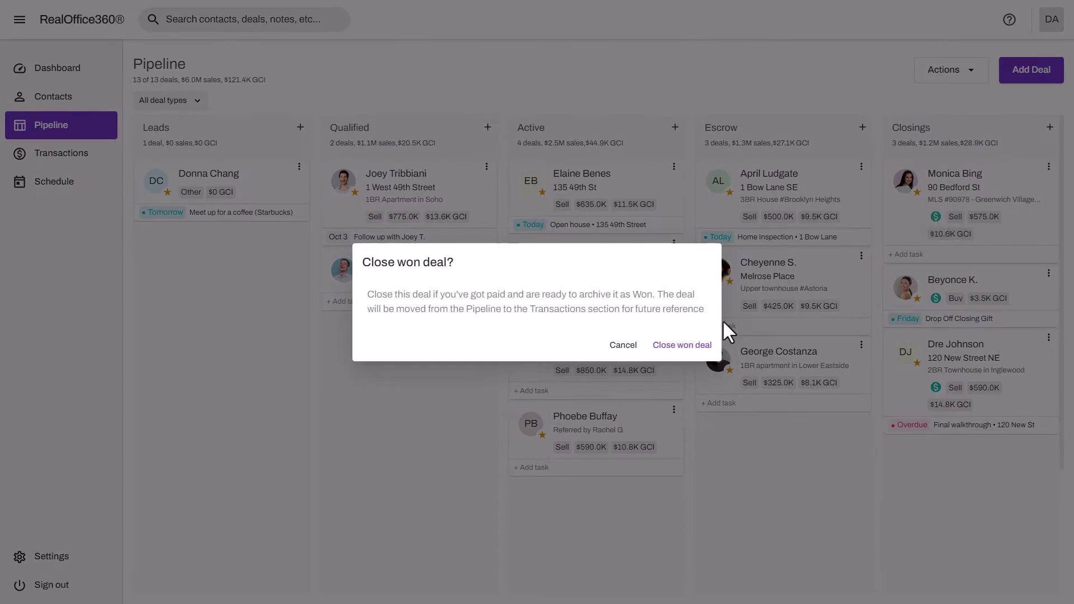
pyautogui.click(689, 345)
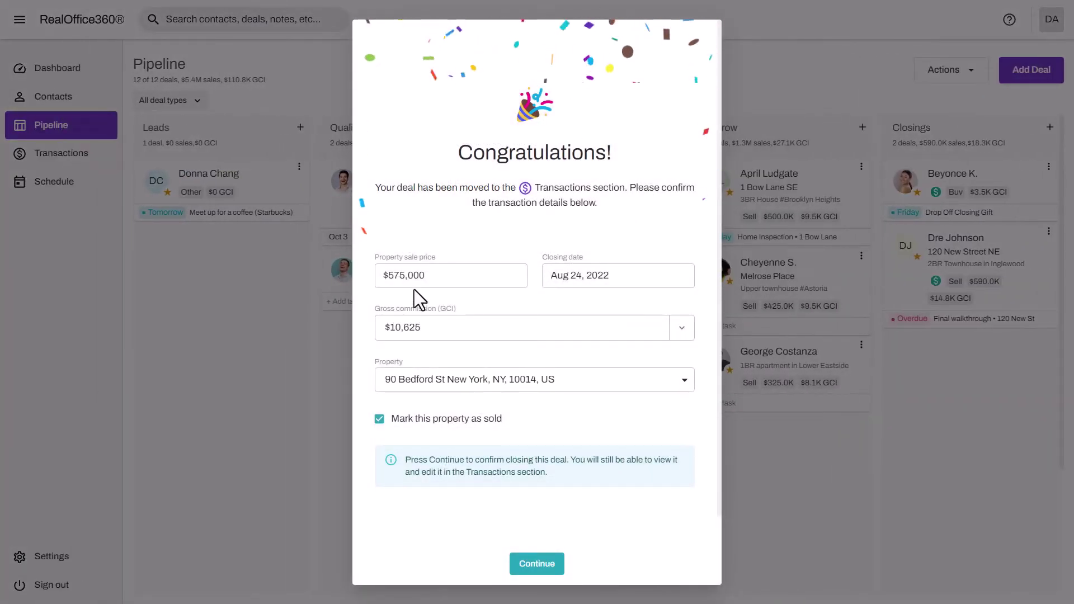
# Close it as a transaction at $585,000 sale price with Aug 24, 2022 closing date.
pyautogui.click(399, 275)
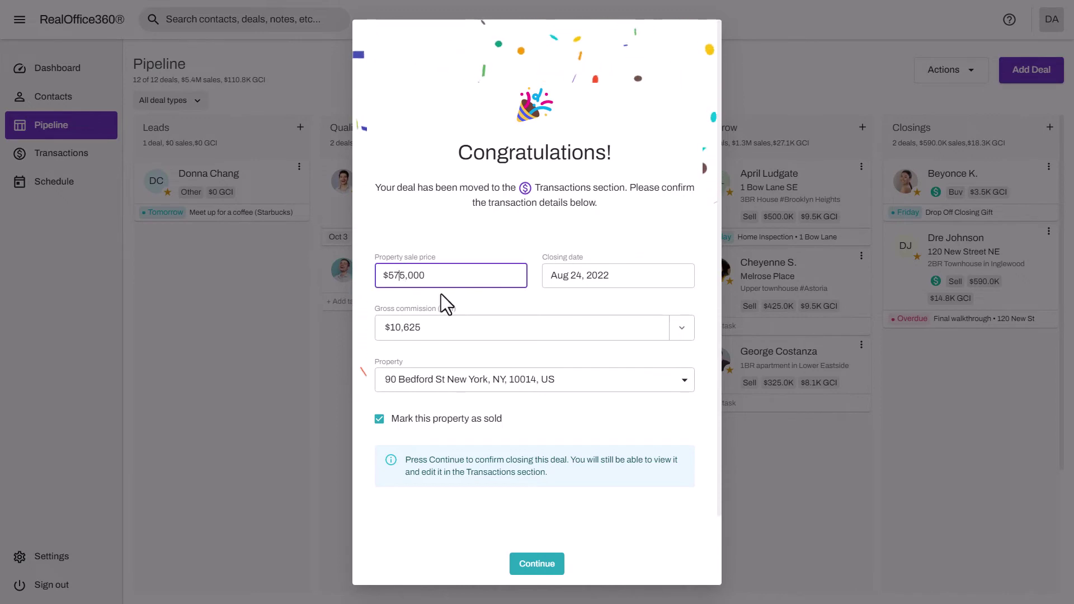
pyautogui.press('BackSpace')
pyautogui.write('8')
pyautogui.moveTo(444, 330)
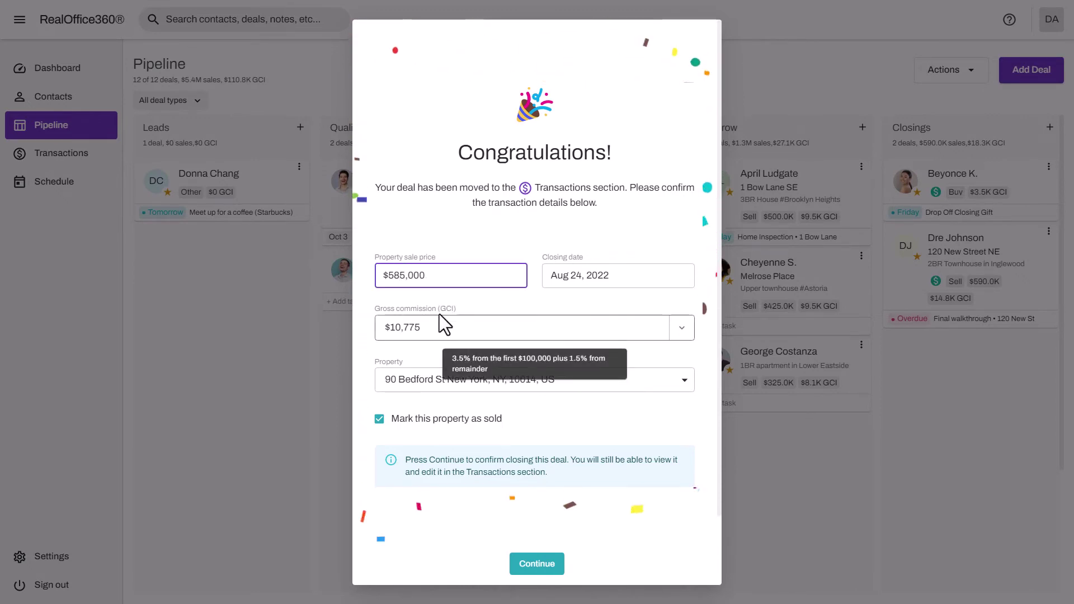
pyautogui.click(444, 304)
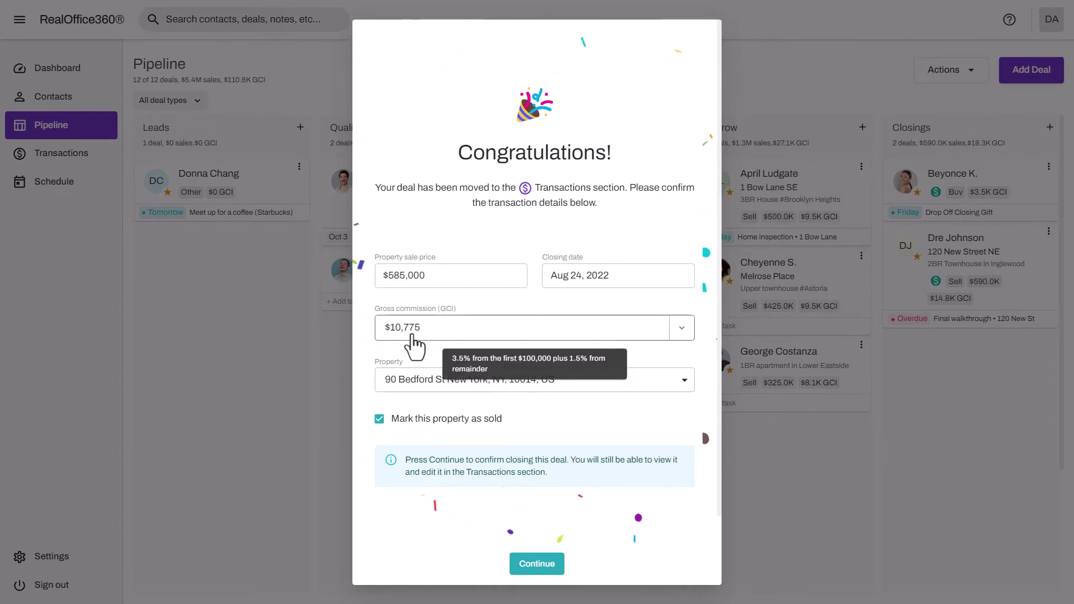
pyautogui.click(567, 274)
pyautogui.click(594, 476)
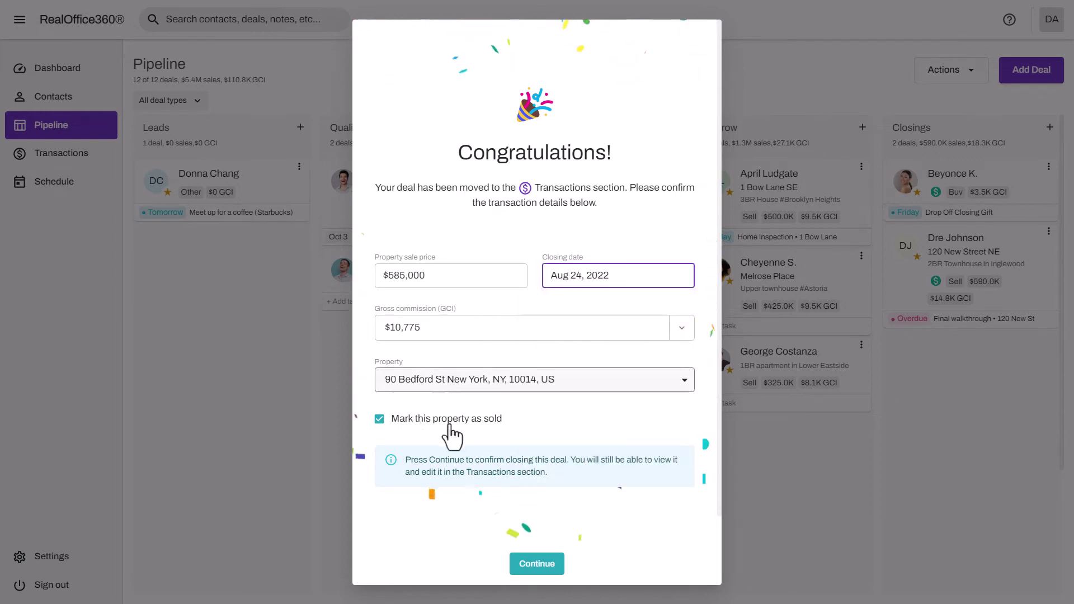
pyautogui.click(538, 565)
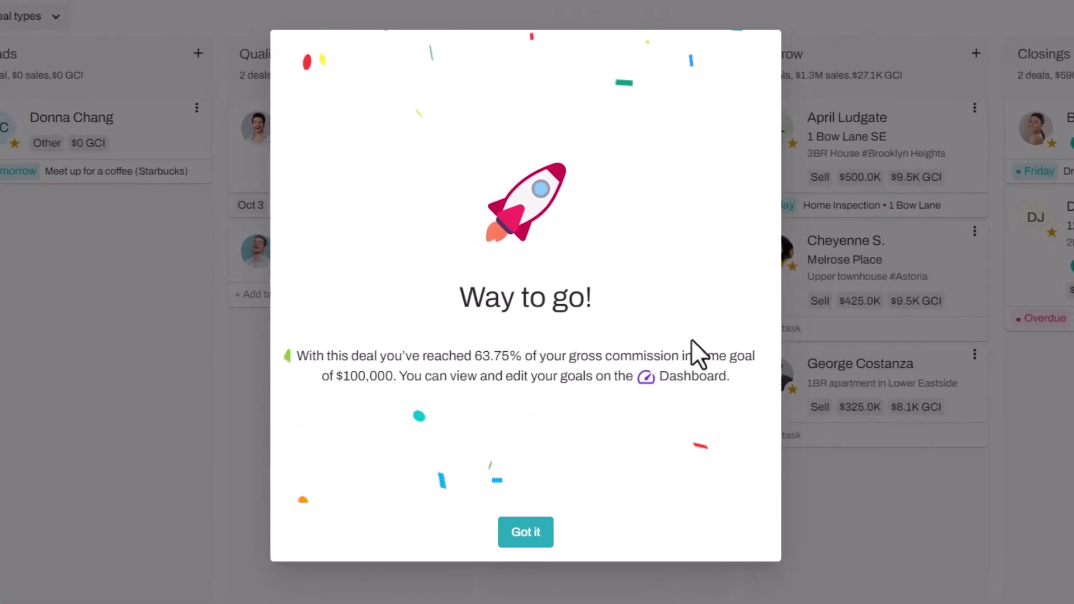
pyautogui.click(530, 534)
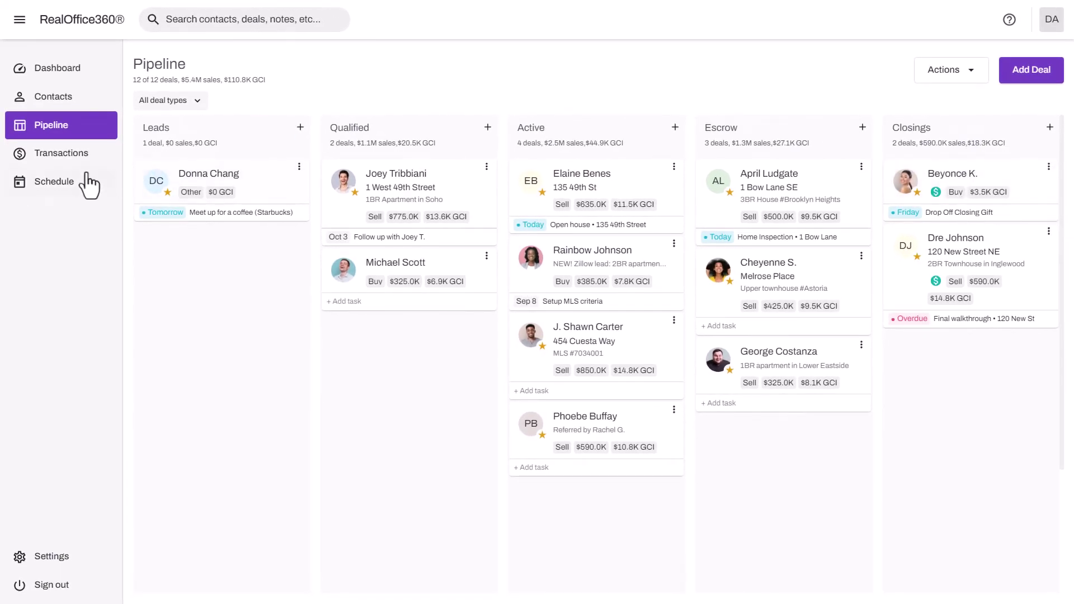
# Check the Transactions list filtered to 2019, then go to the Schedule.
pyautogui.click(48, 163)
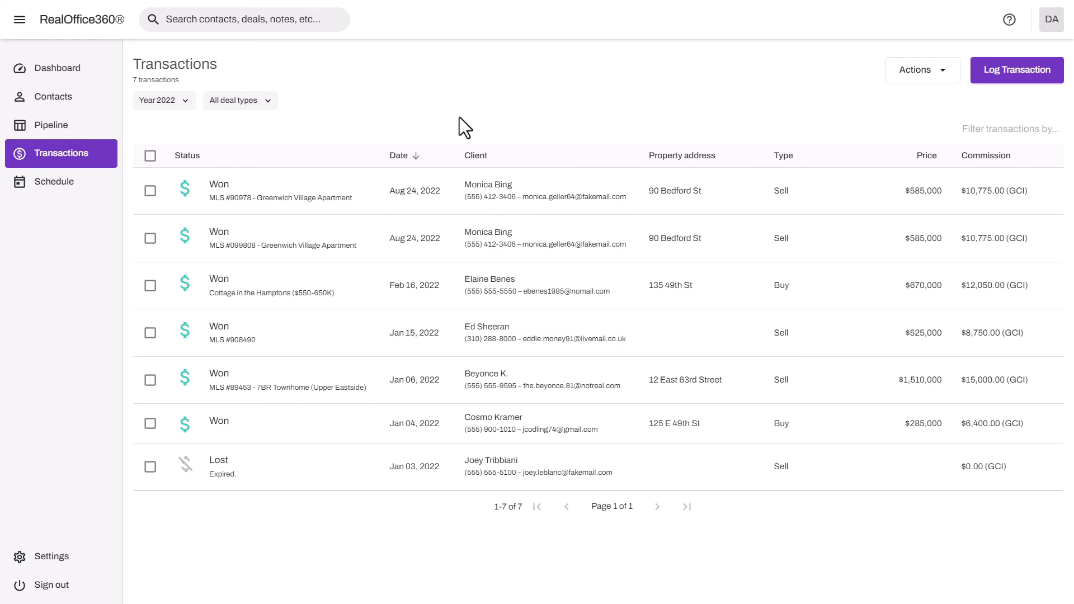
pyautogui.click(177, 102)
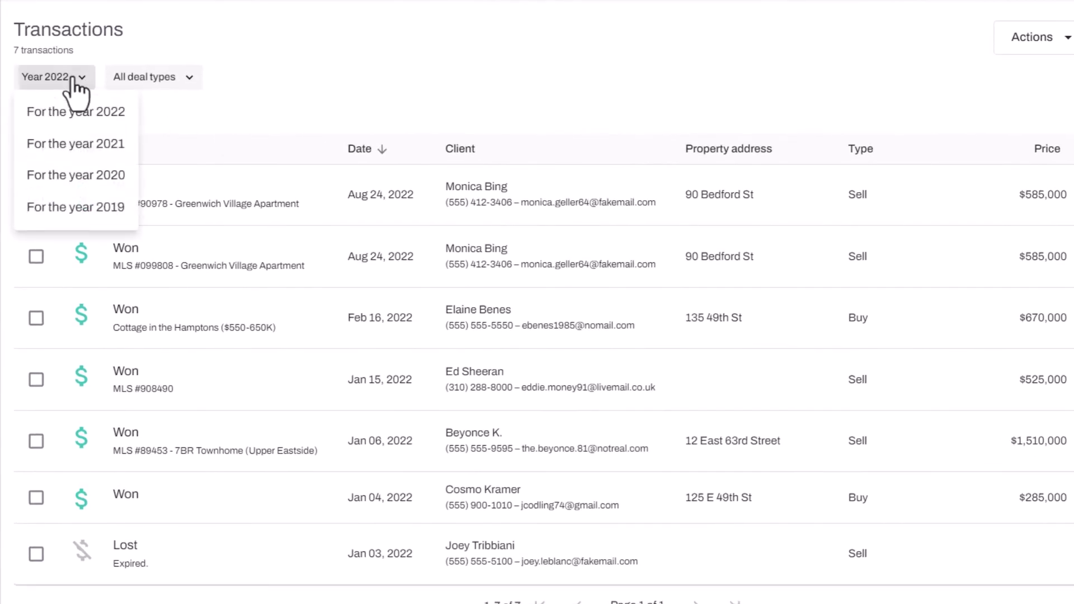
pyautogui.click(58, 206)
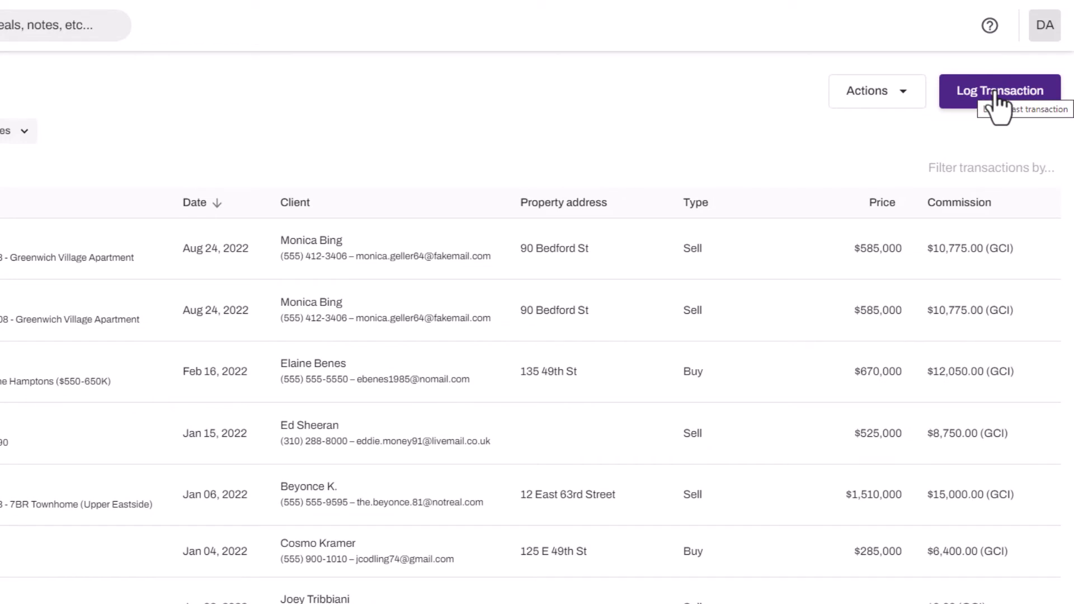
pyautogui.click(59, 191)
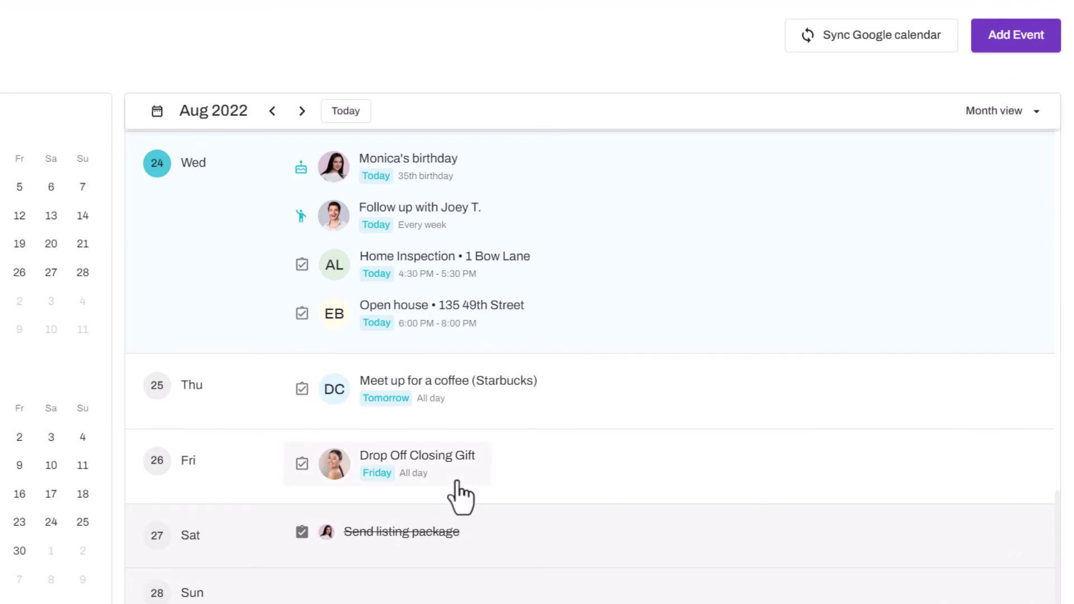
# Filter the schedule to birthdays only, hiding days without events.
pyautogui.click(76, 71)
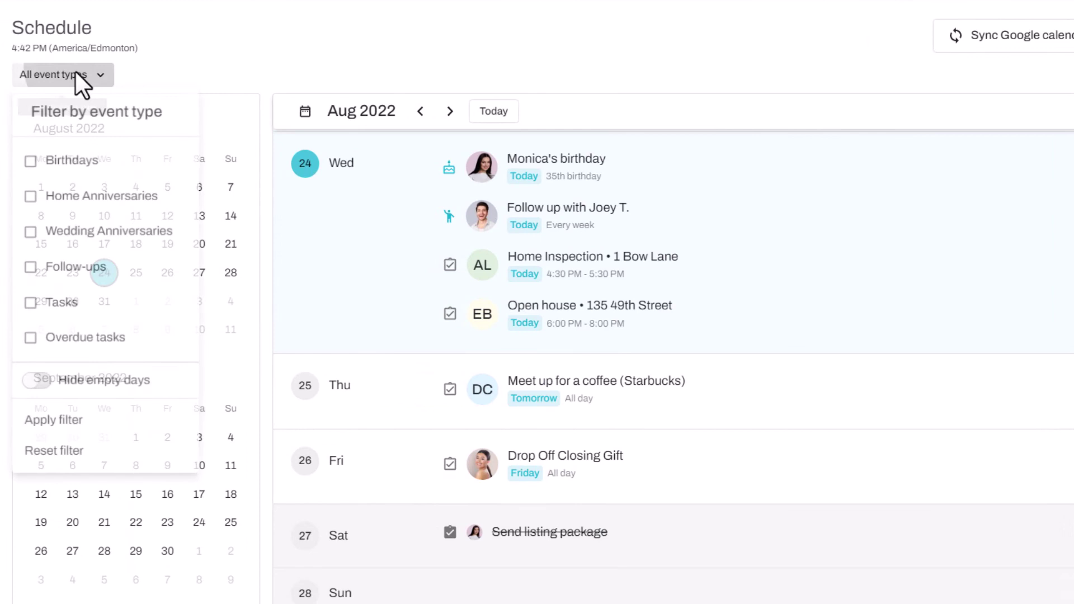
pyautogui.click(72, 165)
pyautogui.click(92, 392)
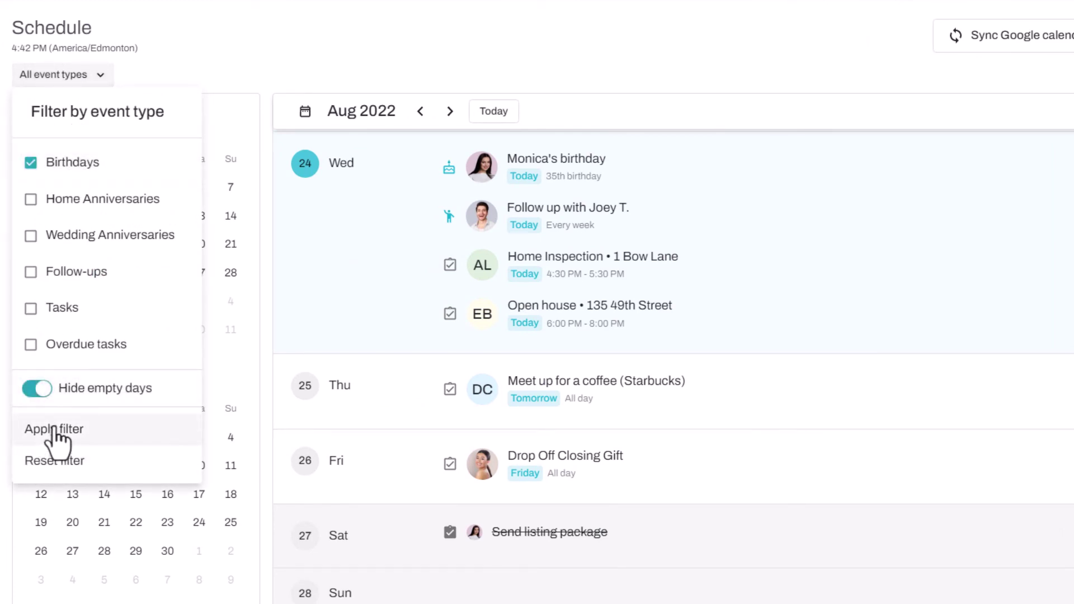
pyautogui.click(56, 429)
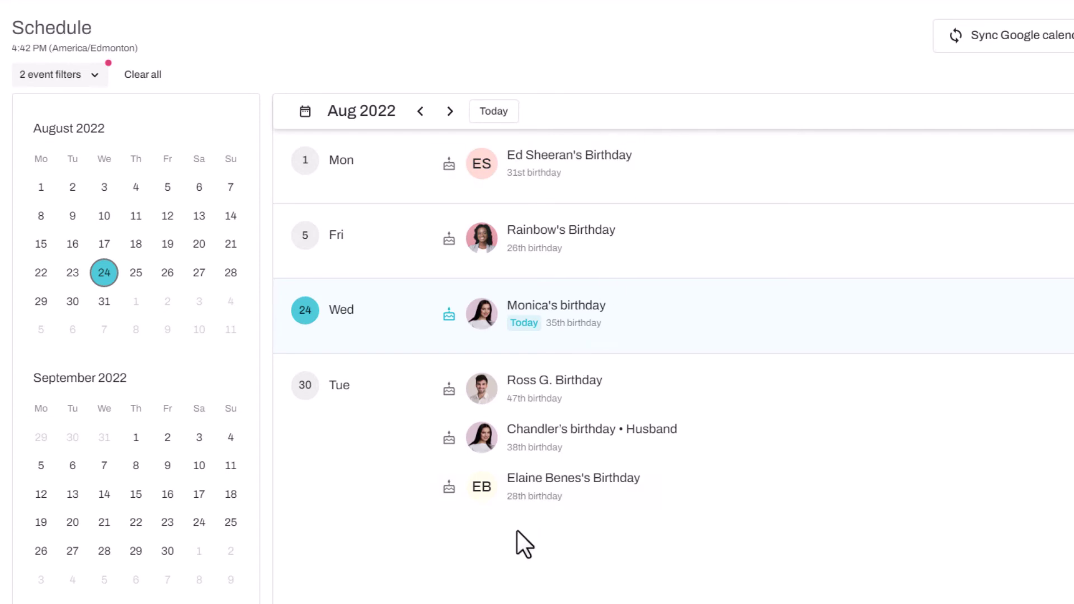
# Filter to overdue tasks, mark the Final walkthrough complete, and clear all schedule filters.
pyautogui.click(84, 74)
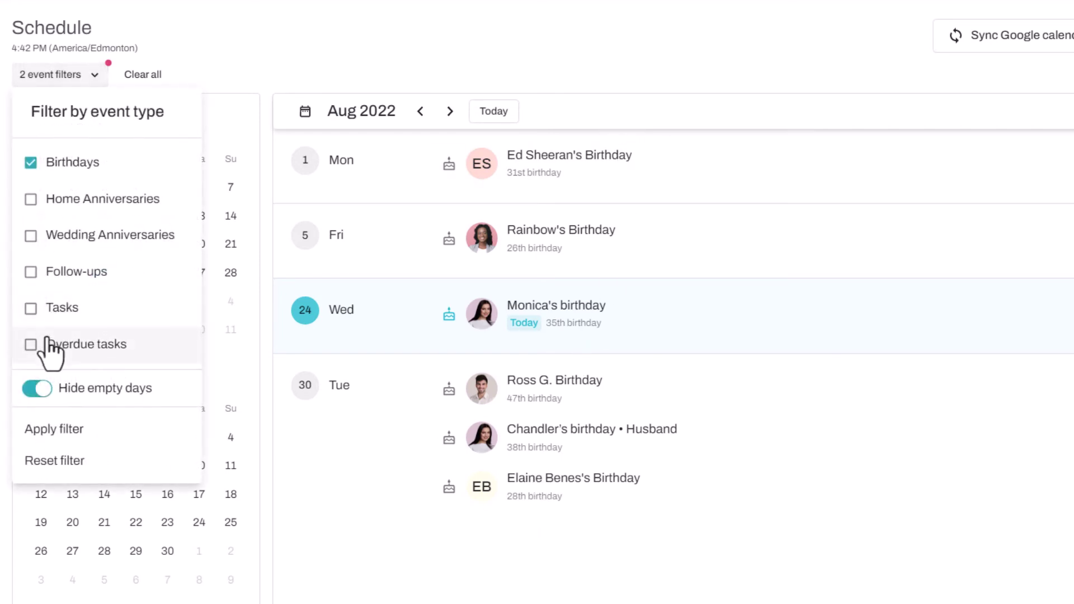
pyautogui.click(31, 162)
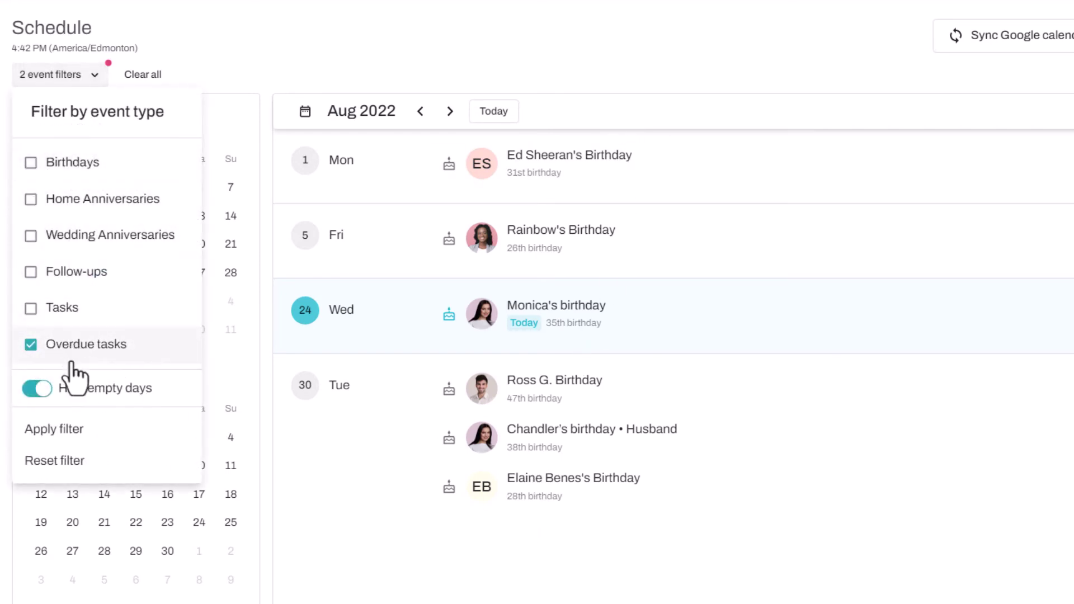
pyautogui.click(49, 436)
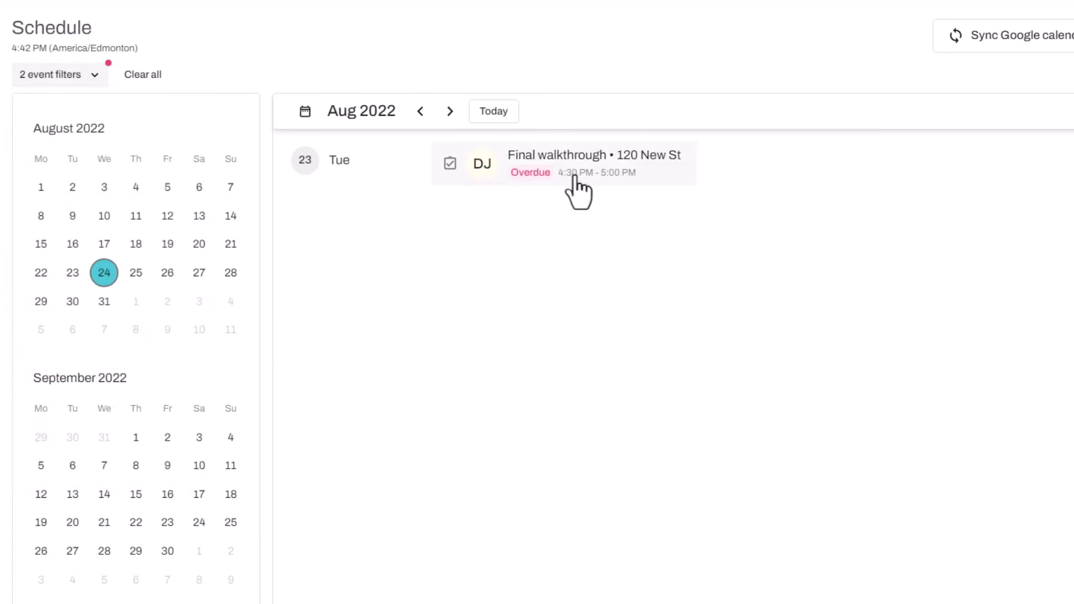
pyautogui.click(449, 165)
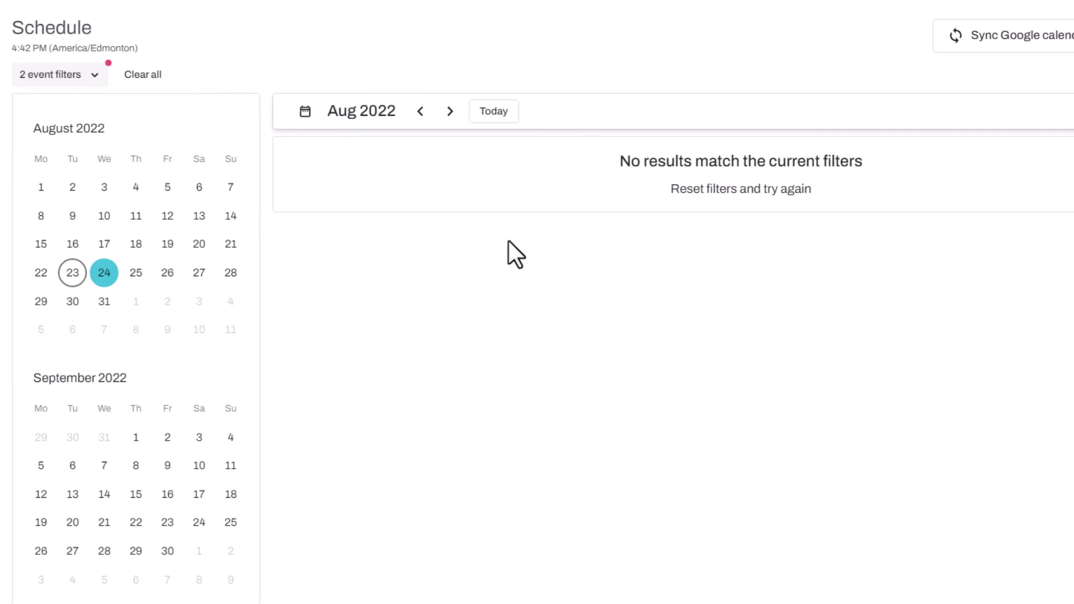
pyautogui.click(143, 75)
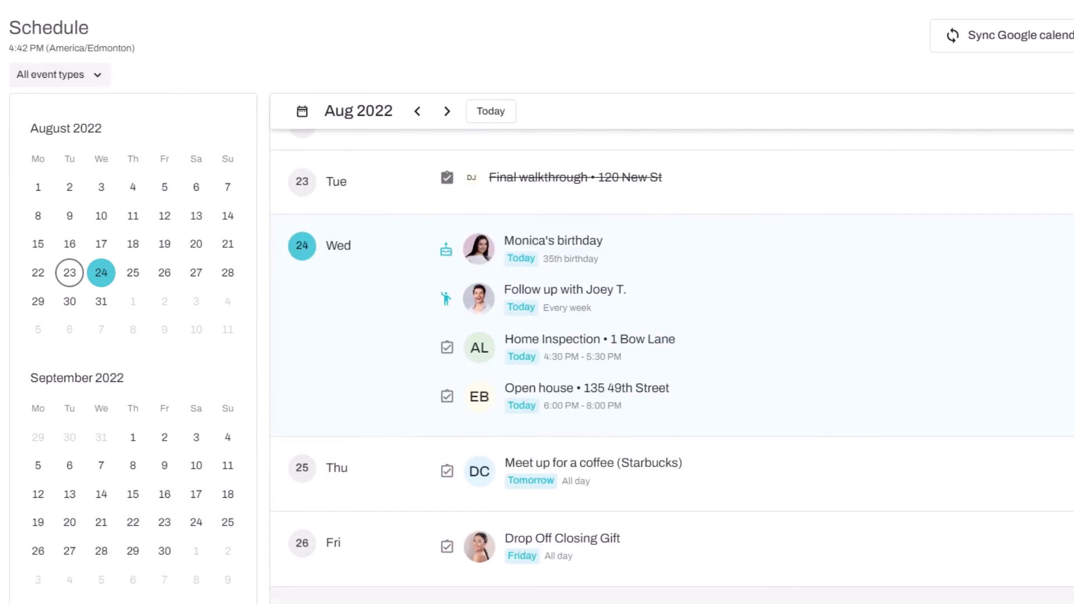
pyautogui.click(1029, 112)
# Switch the schedule to Week view, then back to Month view.
pyautogui.click(1002, 146)
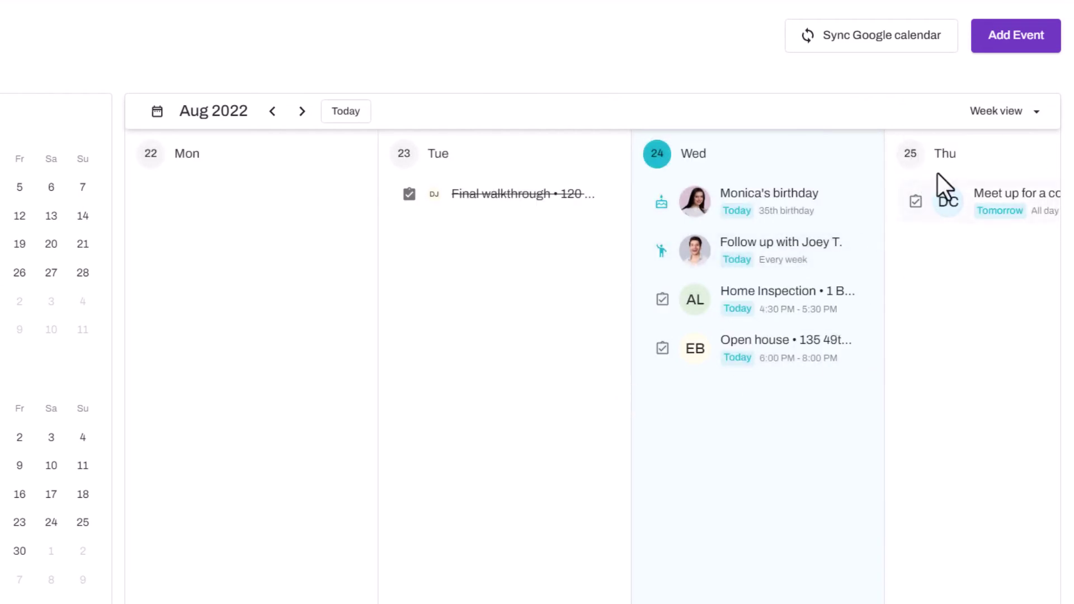
pyautogui.click(998, 115)
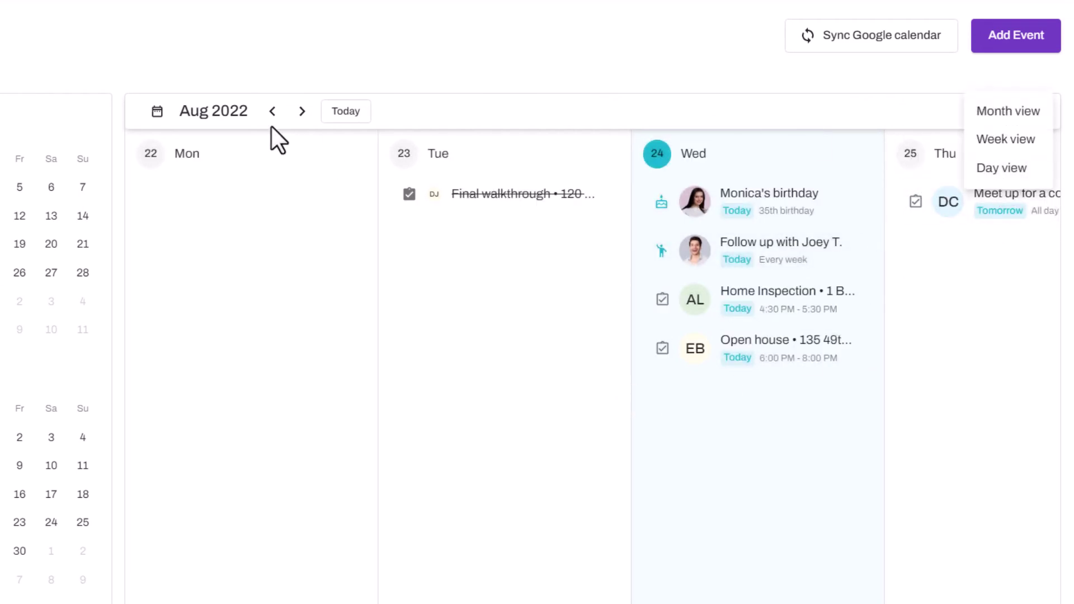
pyautogui.click(1019, 113)
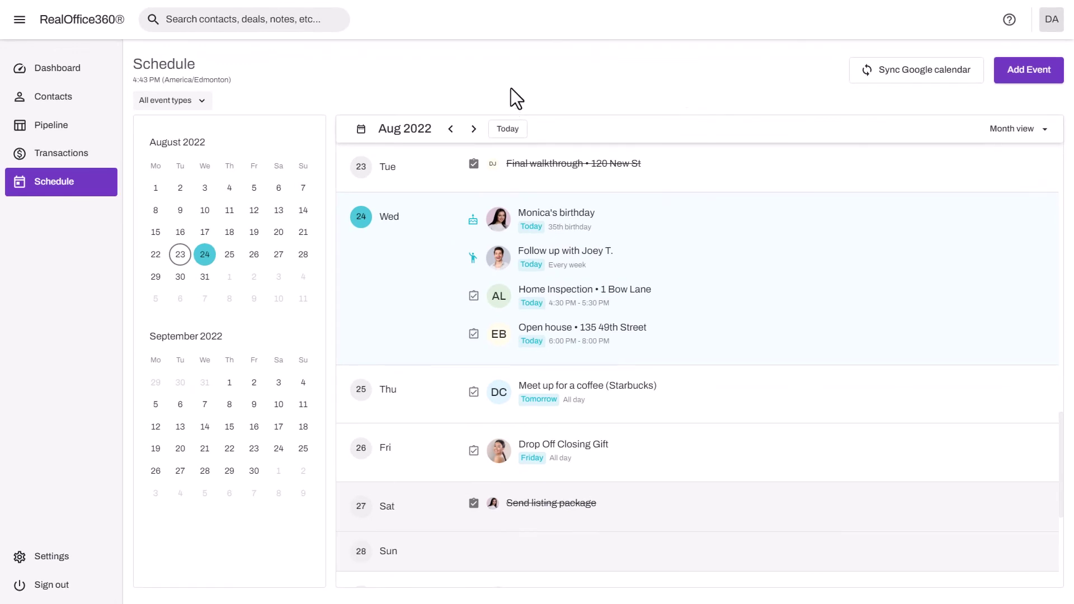
# Browse the Lead capture, Mailchimp, Google sync, Commission and Pipeline settings pages.
pyautogui.click(42, 557)
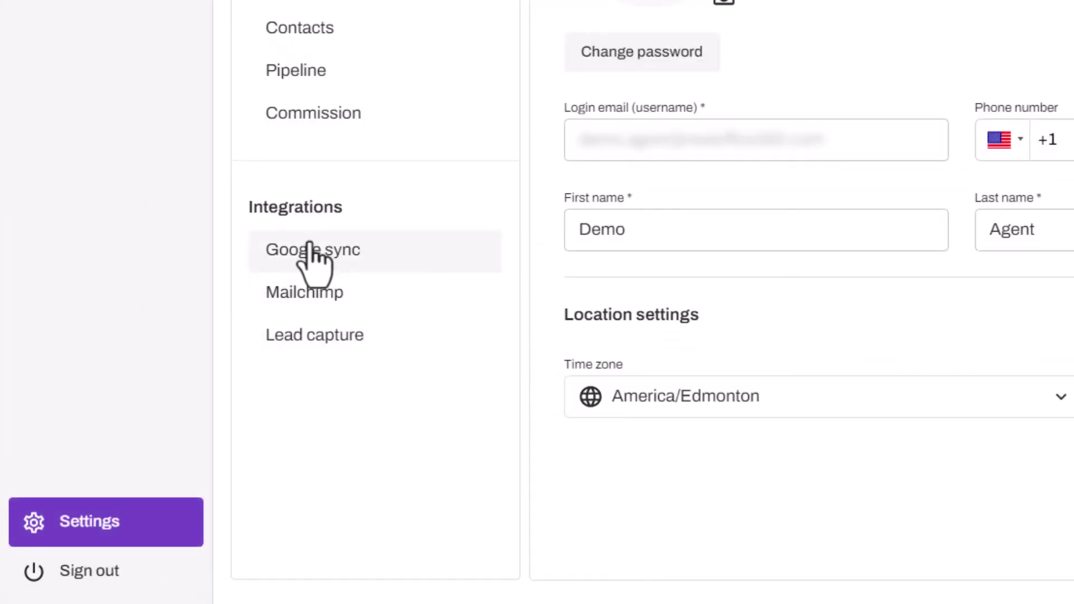
pyautogui.click(311, 341)
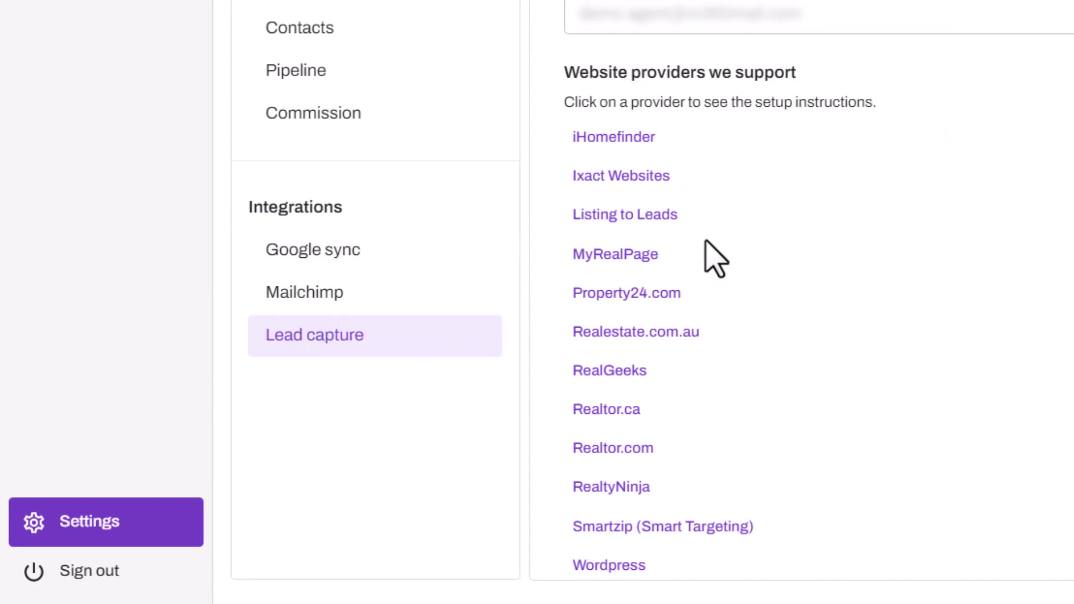
pyautogui.click(320, 297)
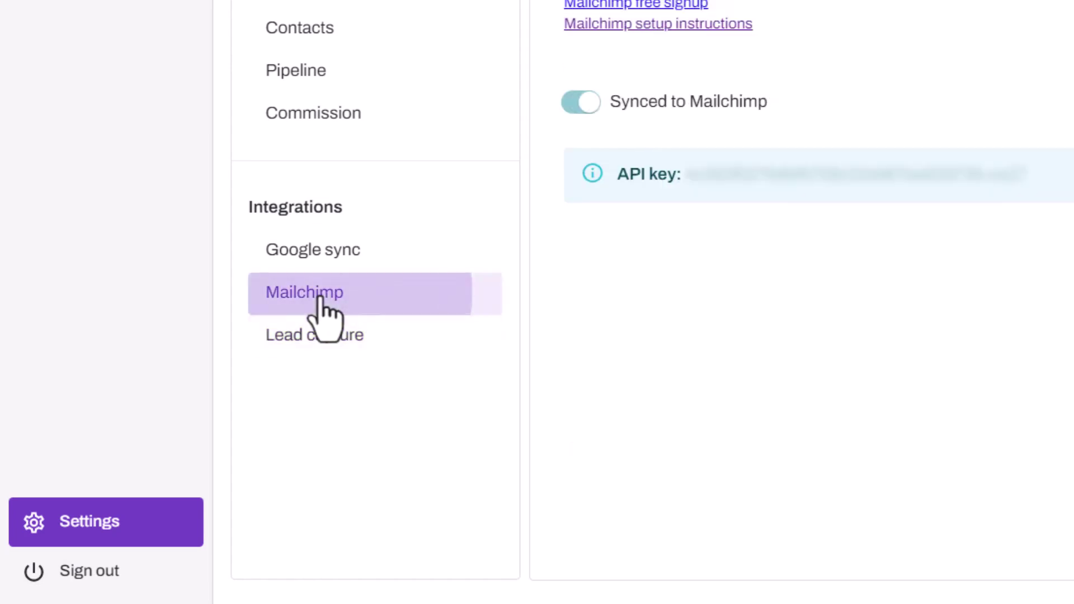
pyautogui.click(315, 253)
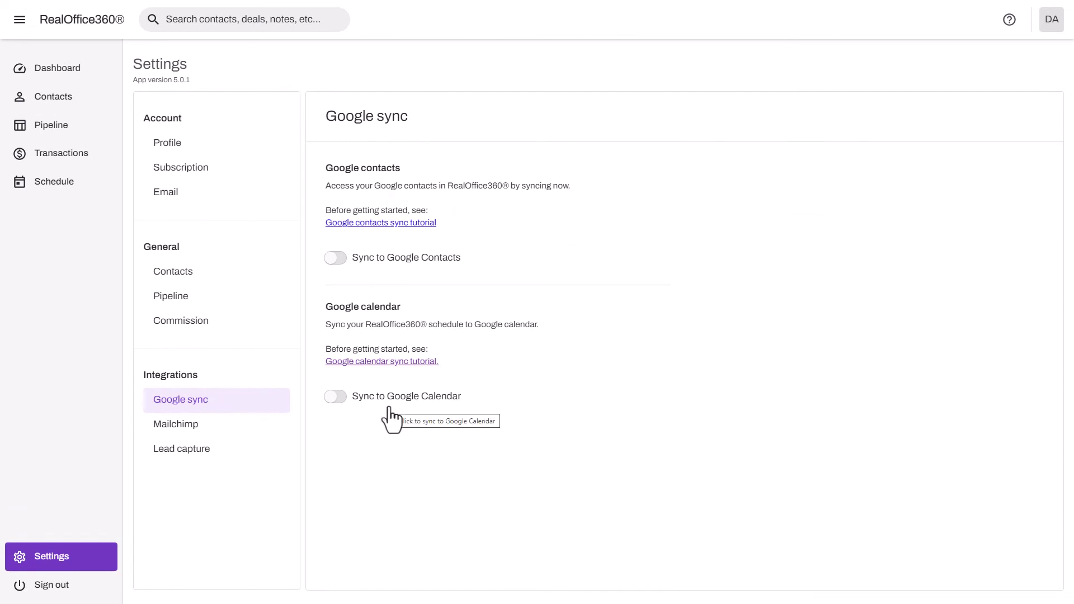
pyautogui.click(179, 333)
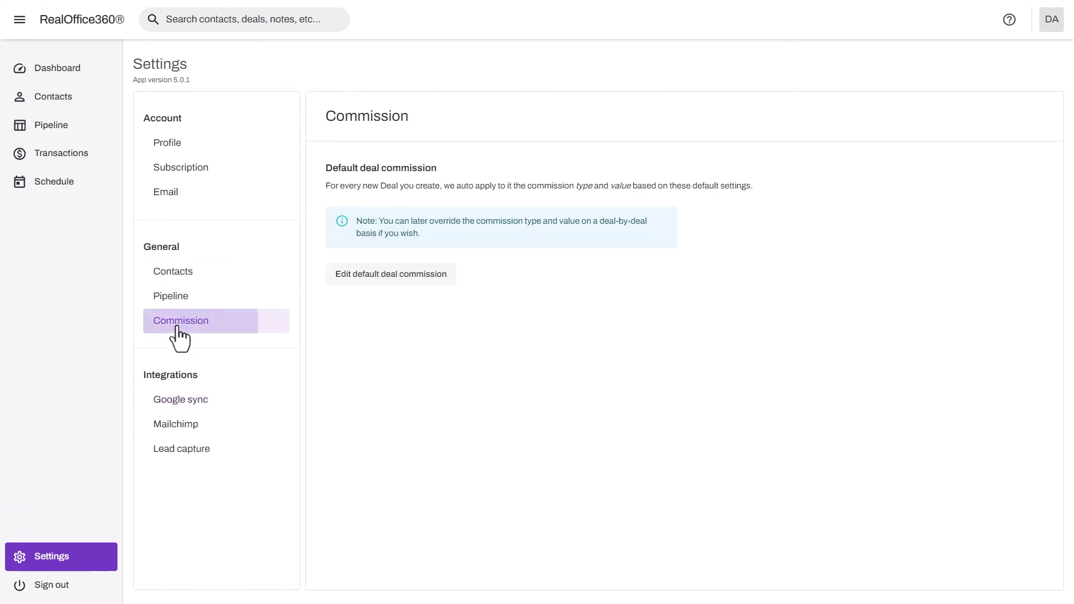
pyautogui.click(175, 305)
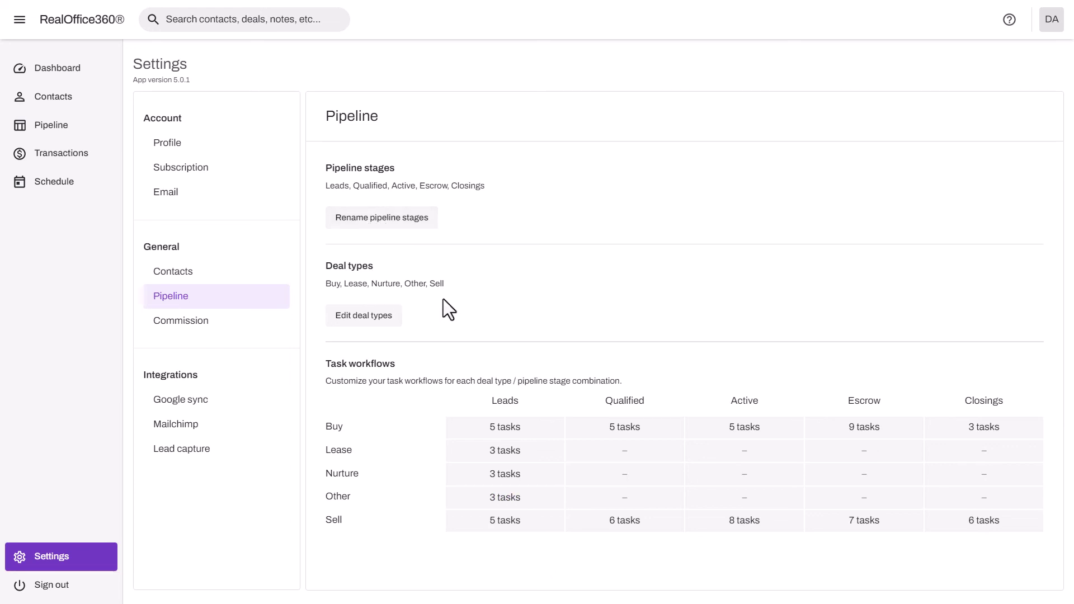
# Return to the Contacts list showing all 36 contacts.
pyautogui.click(62, 99)
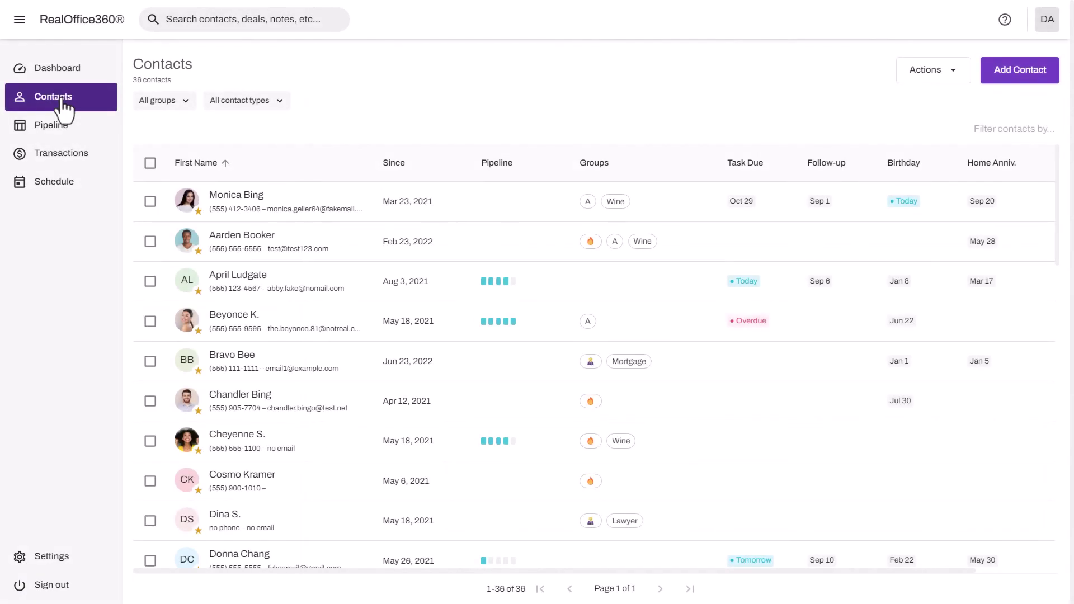